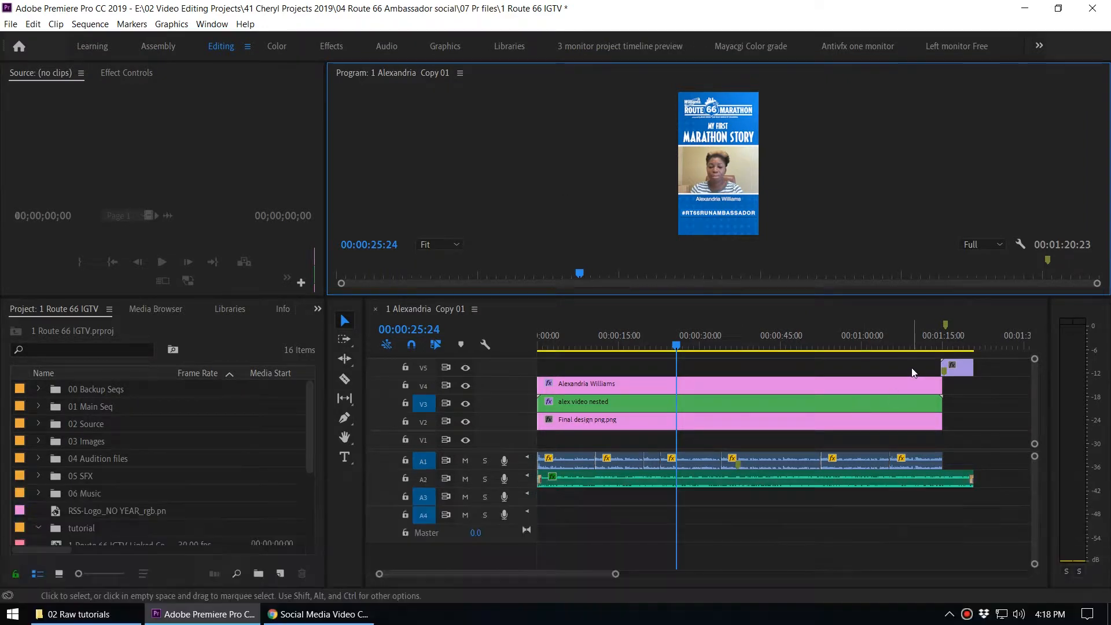
Preview the finished marathon story sequence in an enlarged program view and scrub through it
key("grave")
left_click_drag(324, 567, 256, 506)
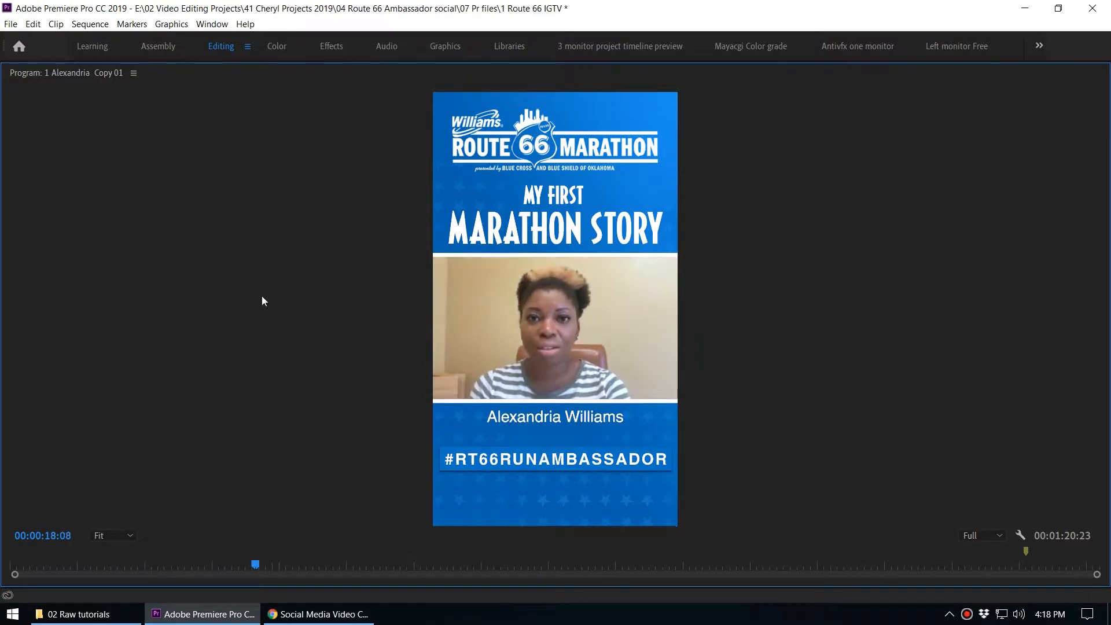
key("grave")
left_click(693, 335)
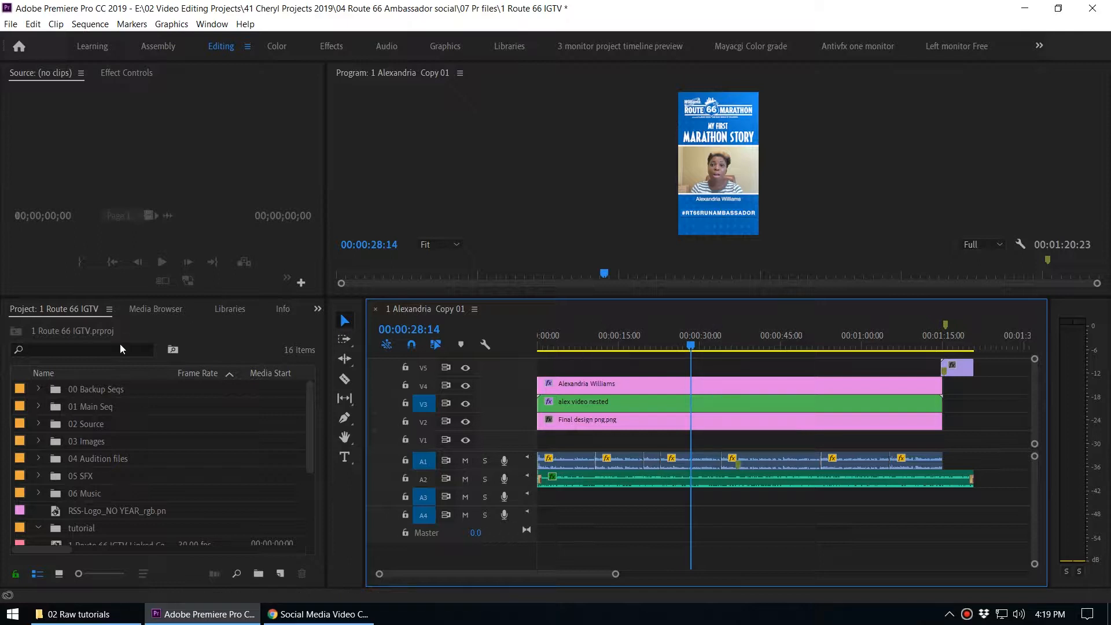
Open the tutorial bin in the project
scroll(140, 469, "down", 3)
scroll(145, 461, "up", 3)
double_click(60, 527)
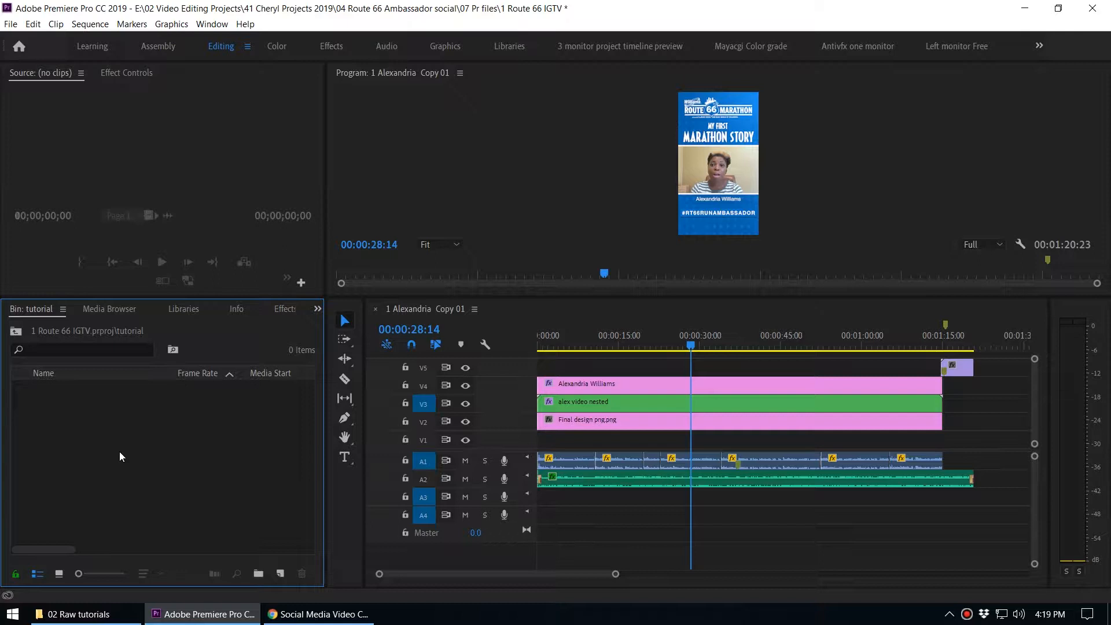
Examine the vertical layout of the current frame at enlarged size and restore the workspace
left_click(603, 130)
key("grave")
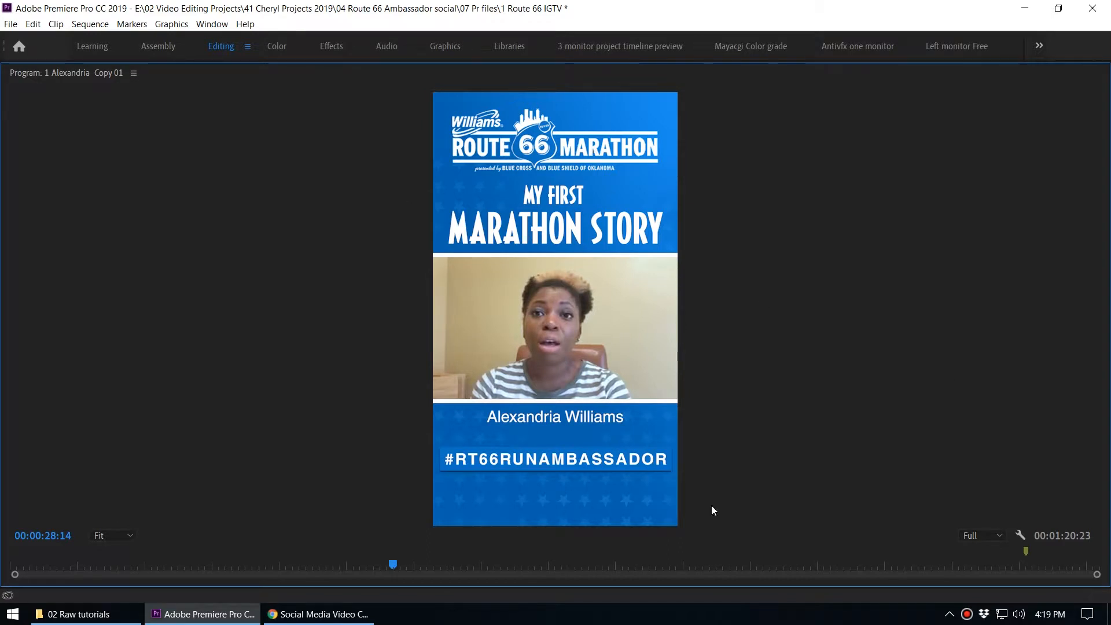
key("grave")
Start a new sequence in the tutorial bin with the editing mode set to Custom
right_click(64, 427)
mouse_move(123, 488)
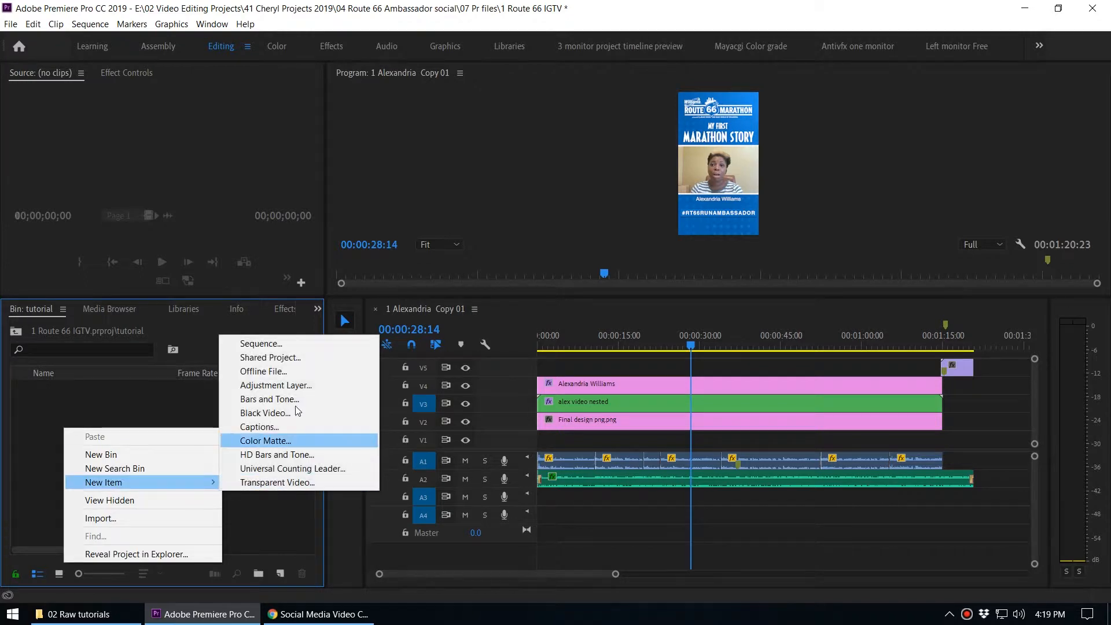
left_click(279, 342)
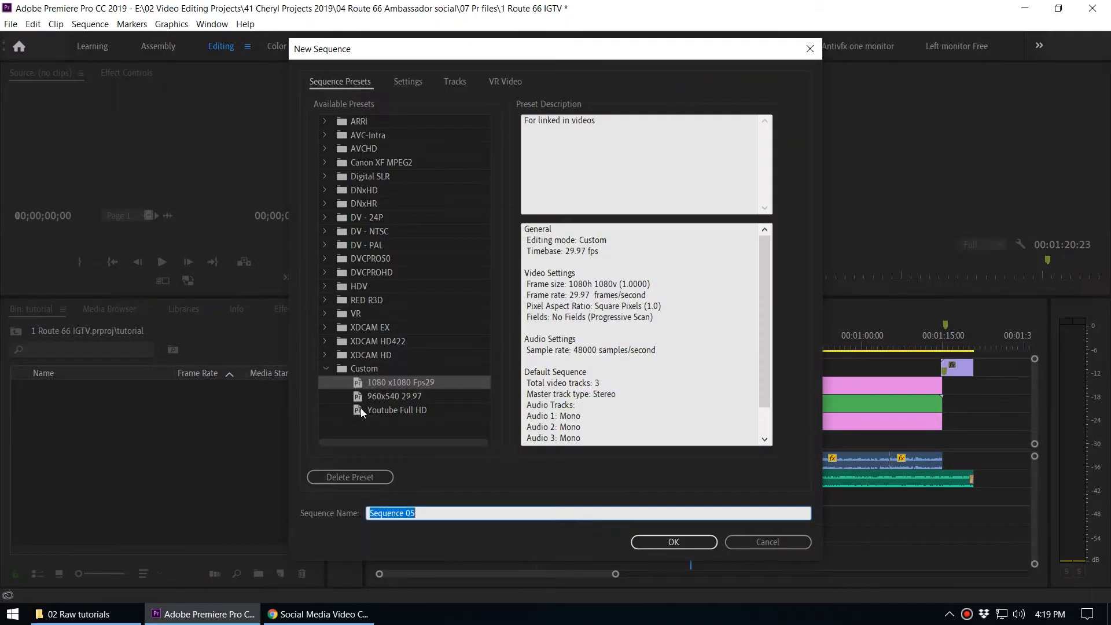
left_click_drag(525, 58, 472, 55)
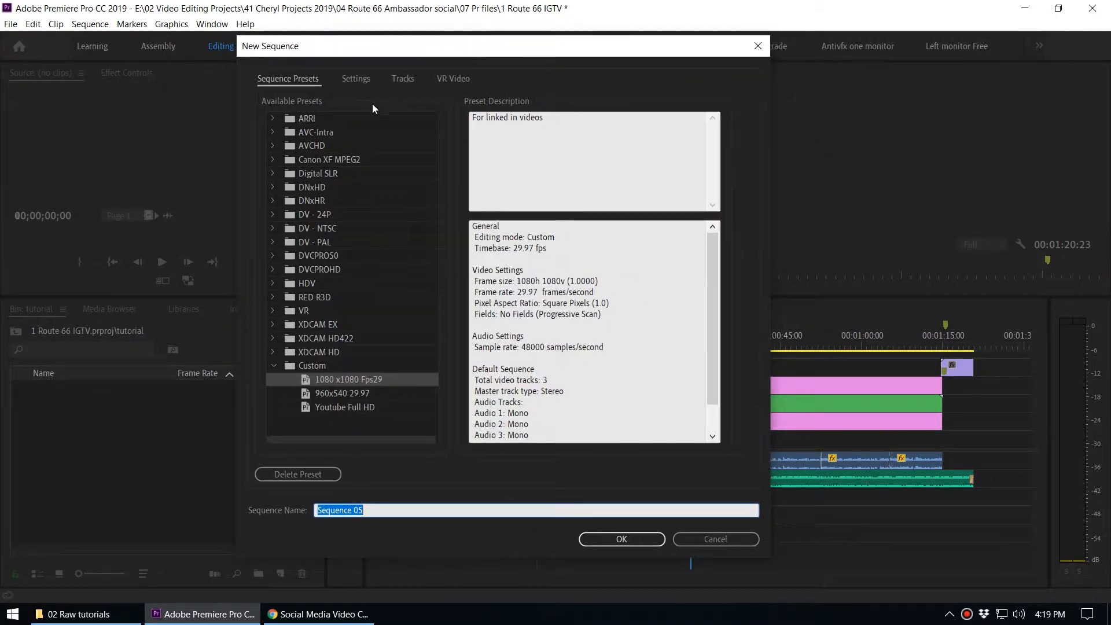
left_click(356, 79)
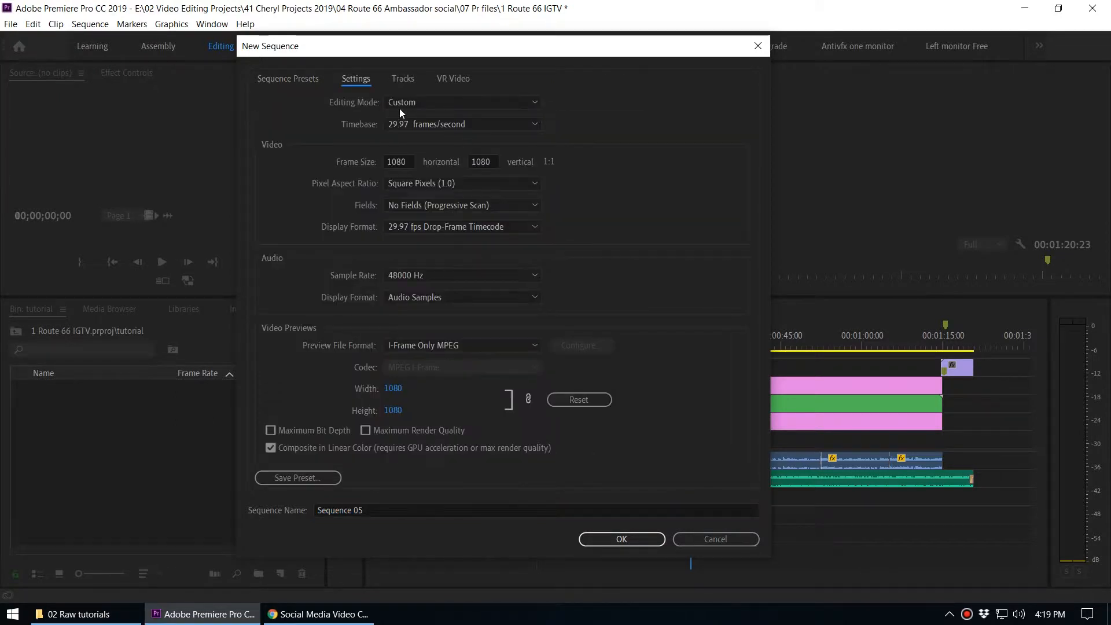
left_click(420, 102)
scroll(480, 486, "down", 5)
scroll(483, 463, "up", 5)
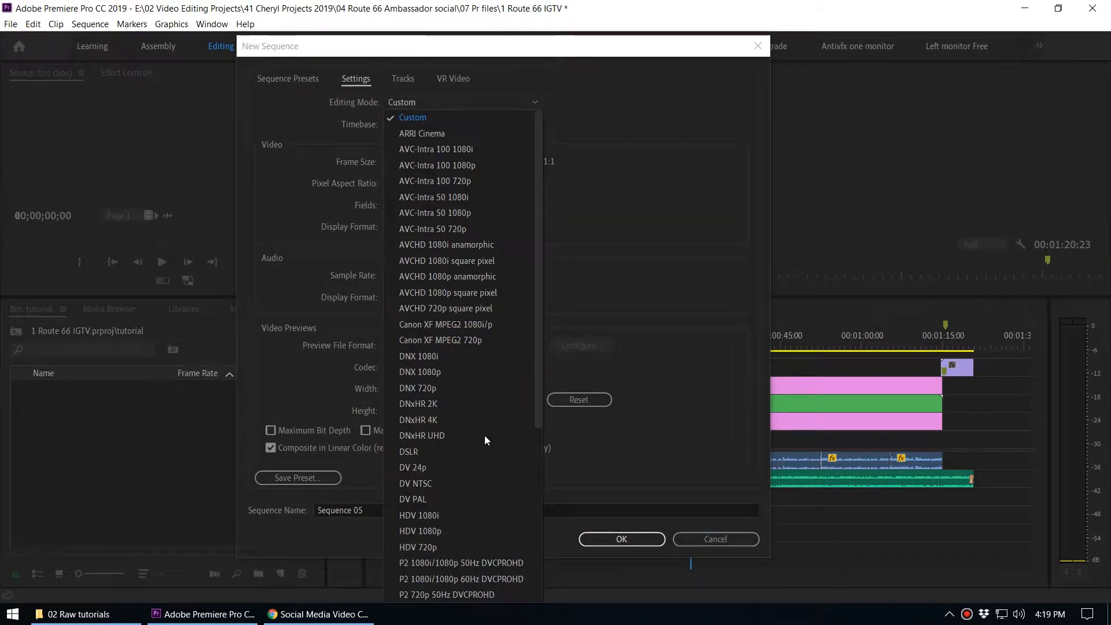
left_click(434, 120)
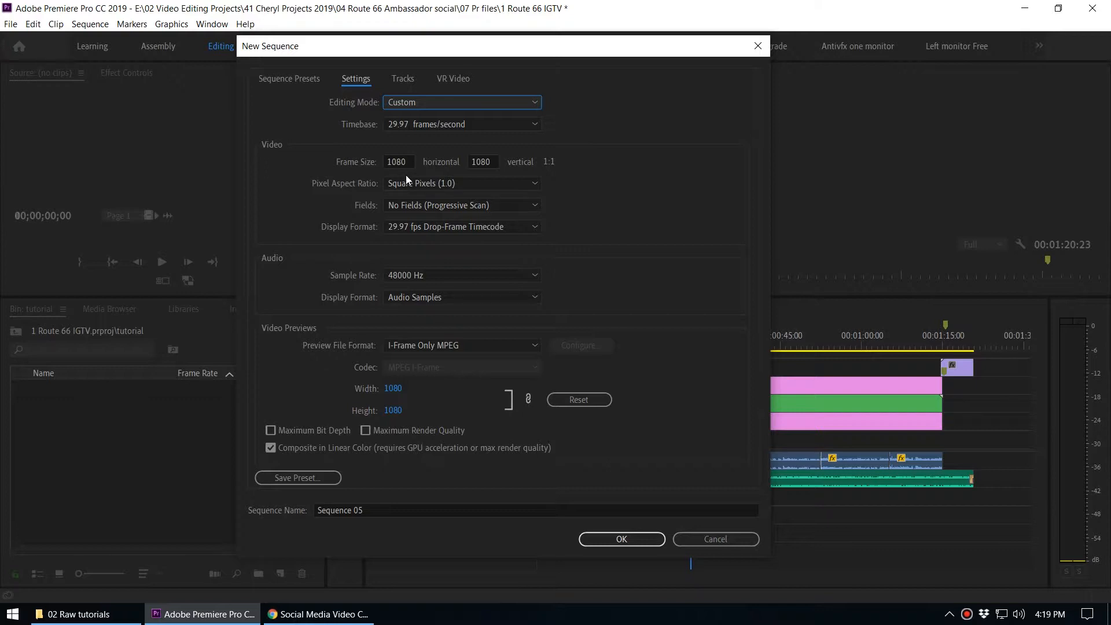
Set the new sequence's vertical frame size to 1920
left_click_drag(496, 162, 457, 164)
type("1920")
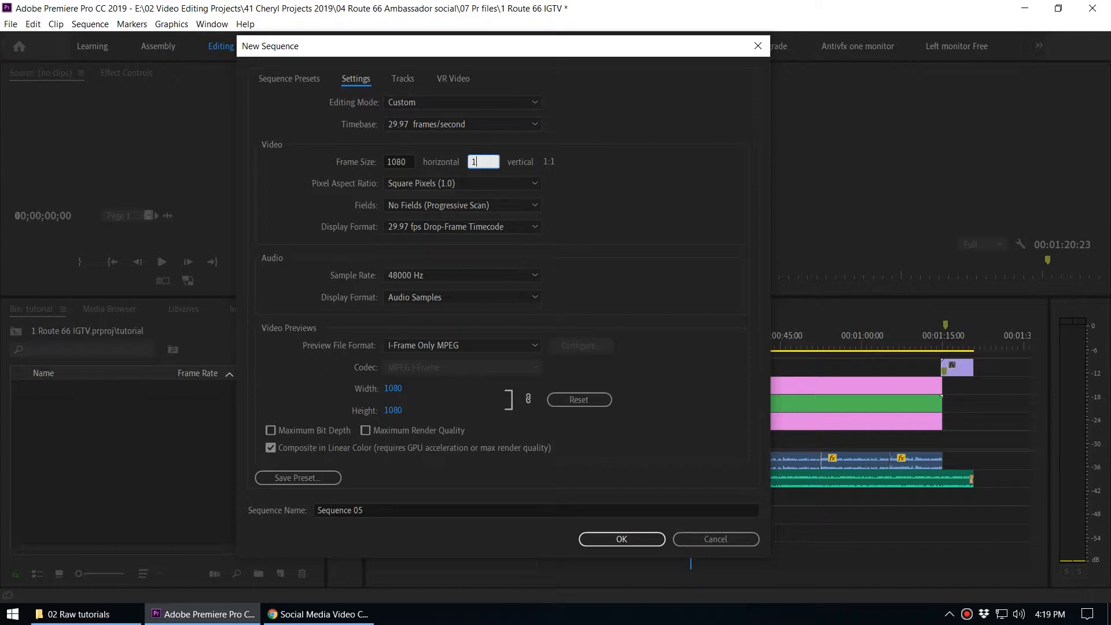
left_click(688, 242)
left_click_drag(447, 52, 403, 56)
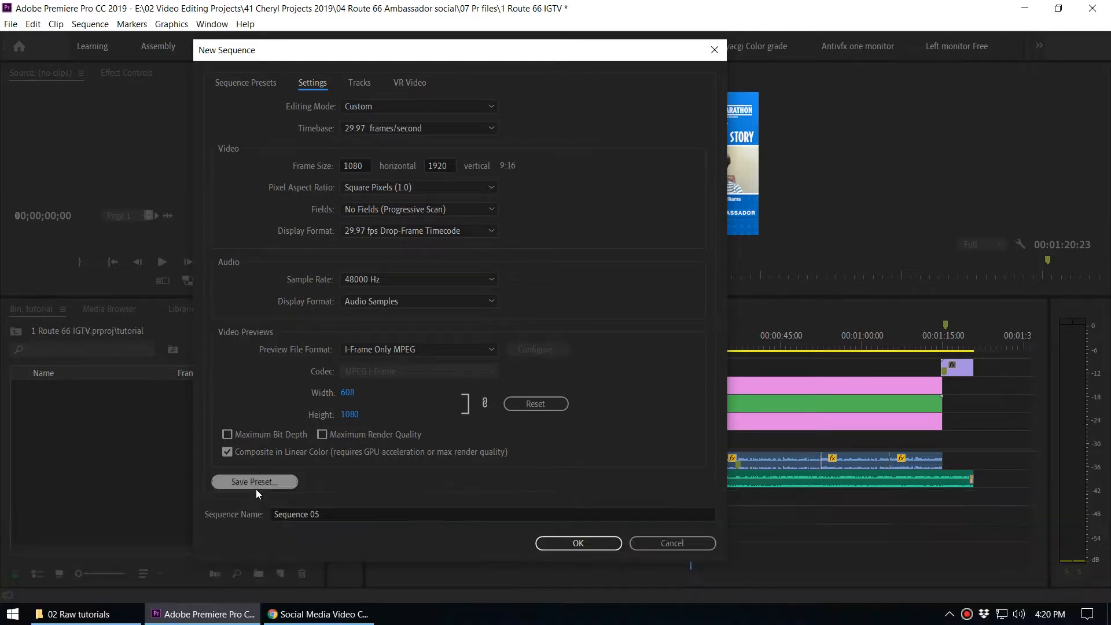
Save the settings as a sequence preset named igtv and create the sequence from it
left_click(254, 482)
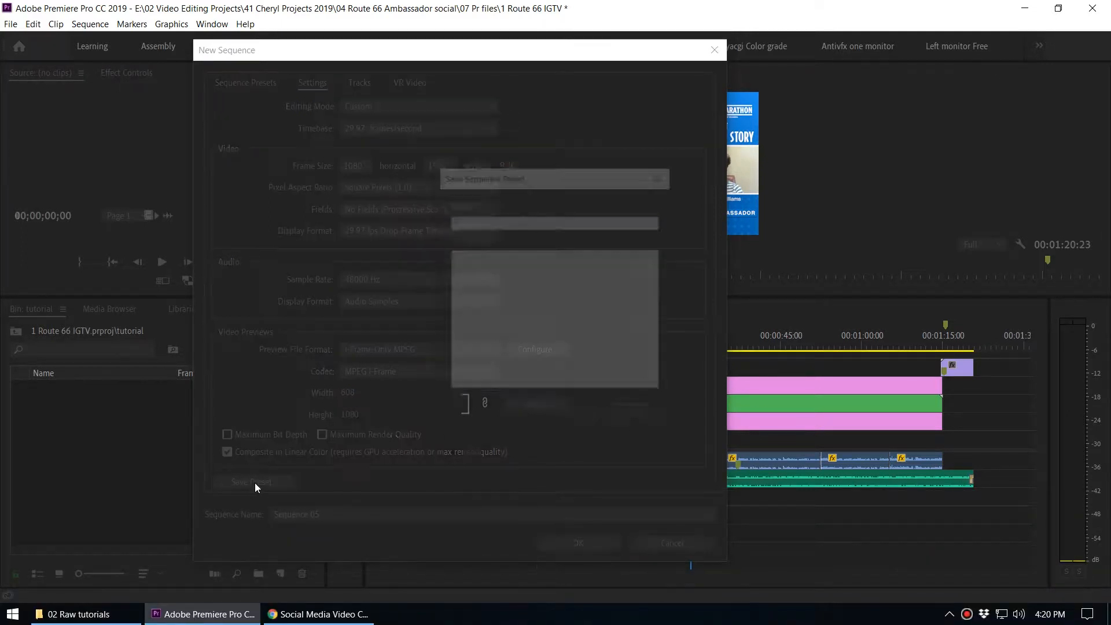
type("igtv")
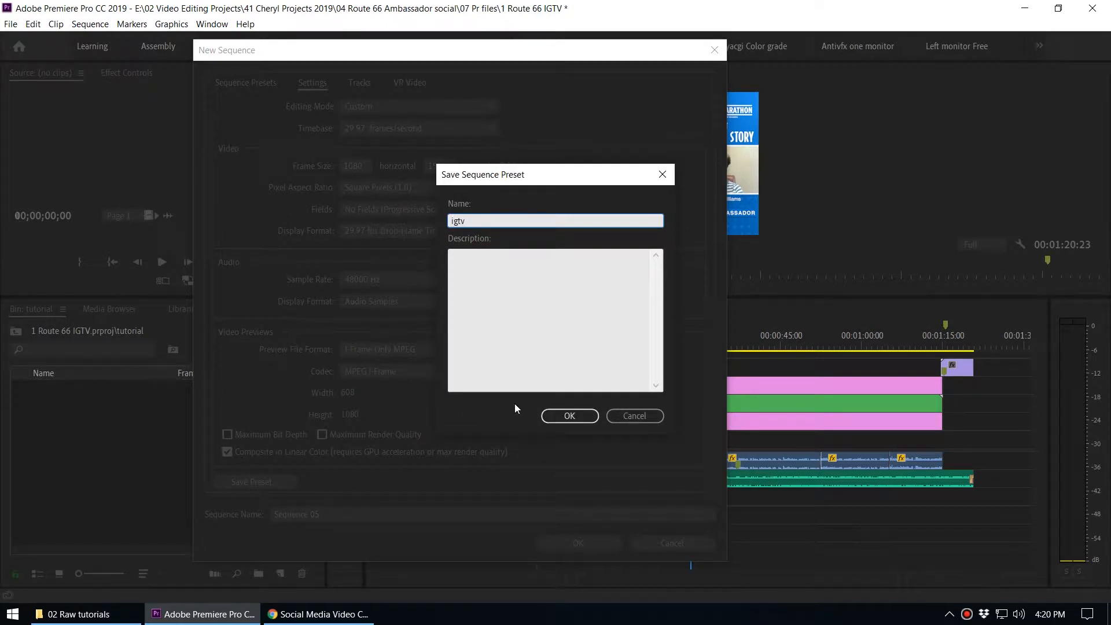
left_click(486, 279)
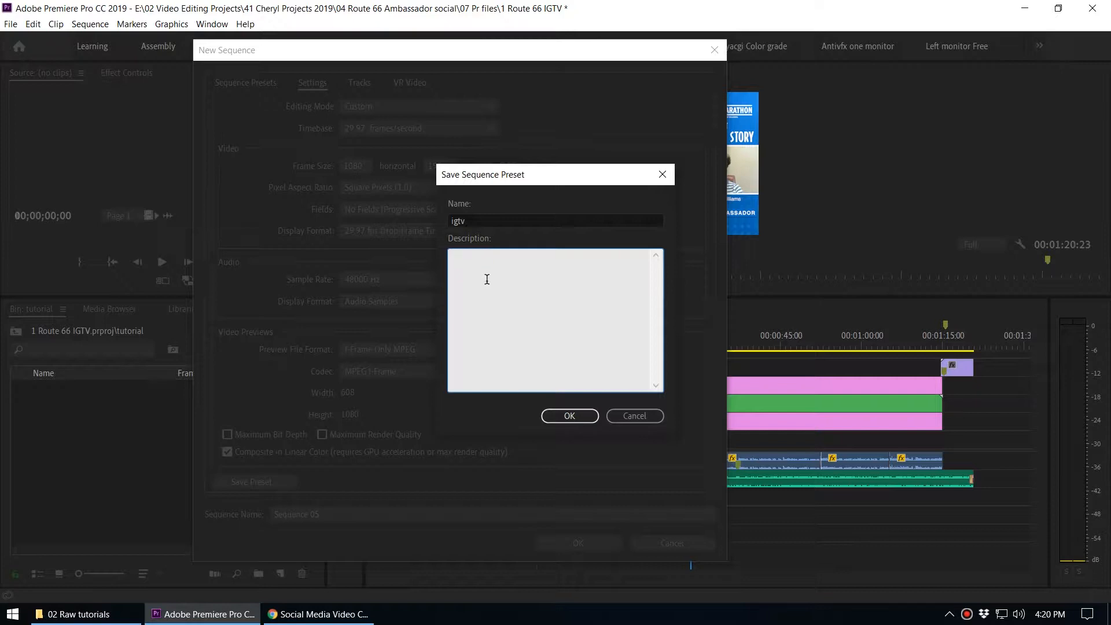
left_click(567, 416)
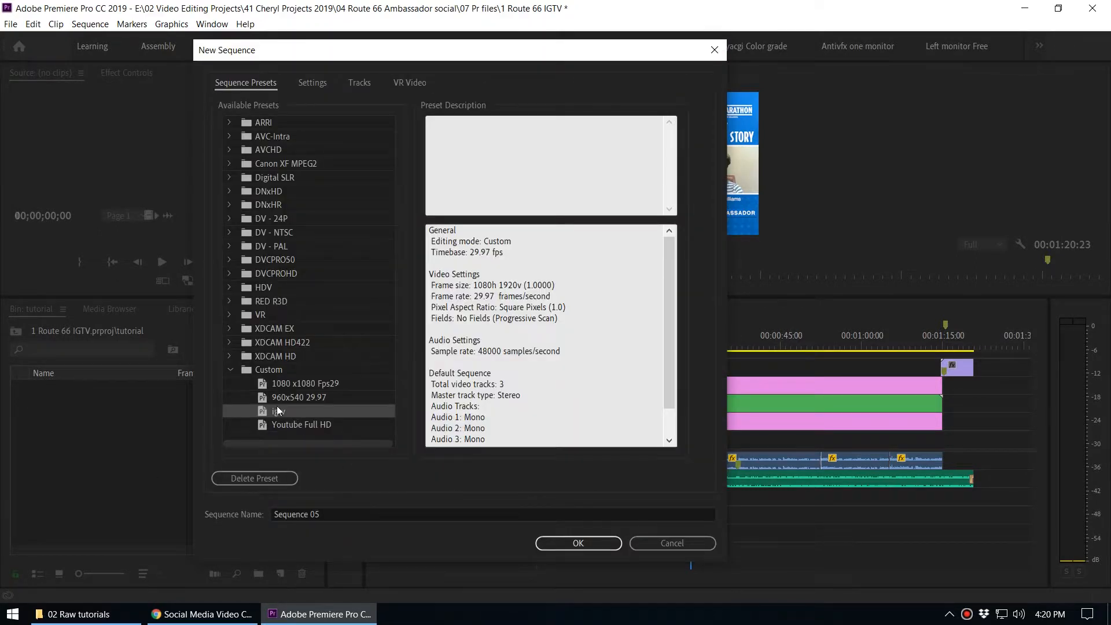
left_click(602, 543)
Start another new sequence and compare the igtv, Youtube Full HD and 1080 x1080 Fps29 preset descriptions
right_click(126, 346)
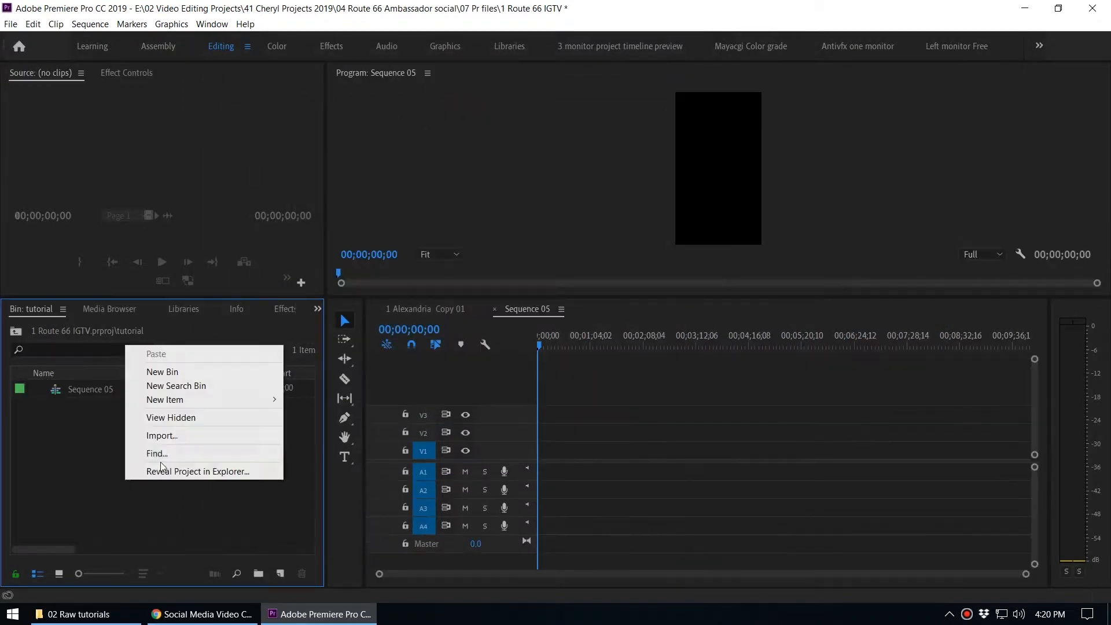
mouse_move(177, 401)
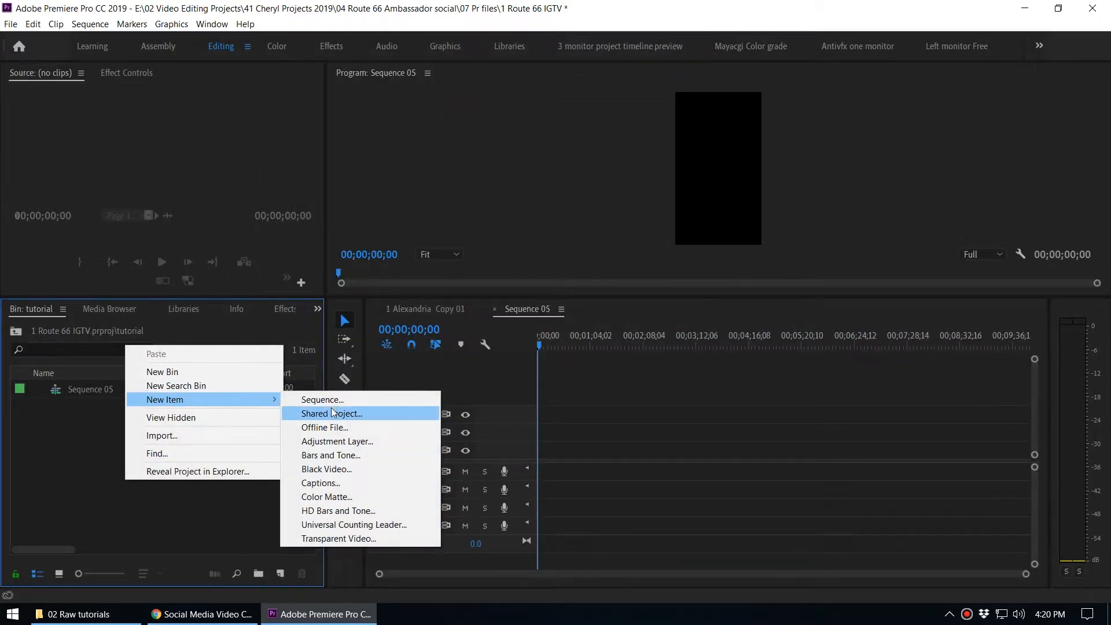
left_click(333, 403)
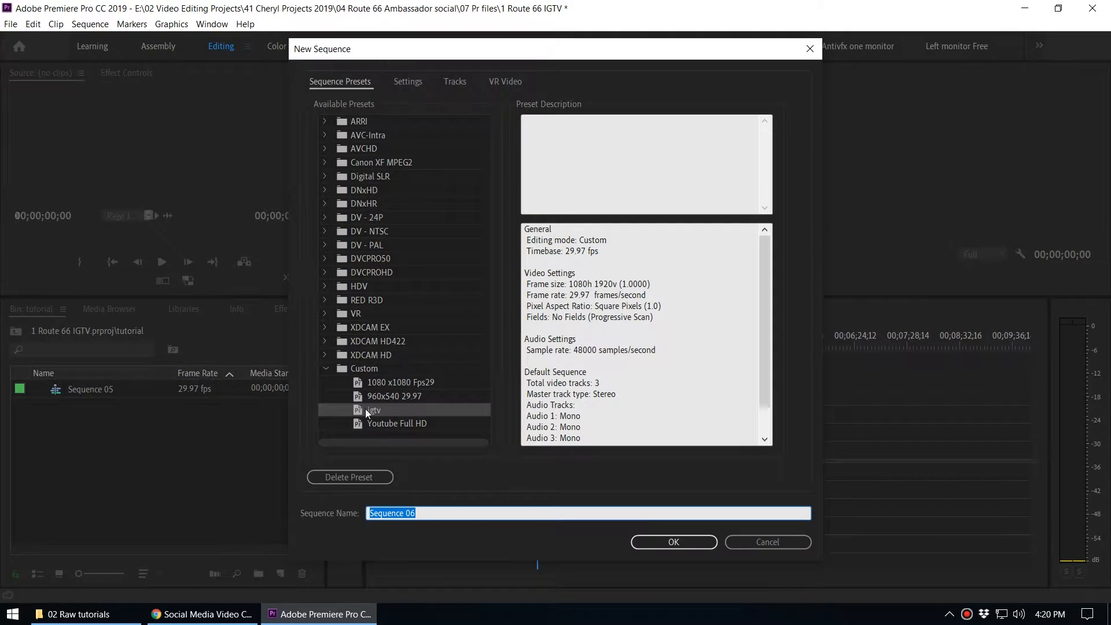
left_click(358, 413)
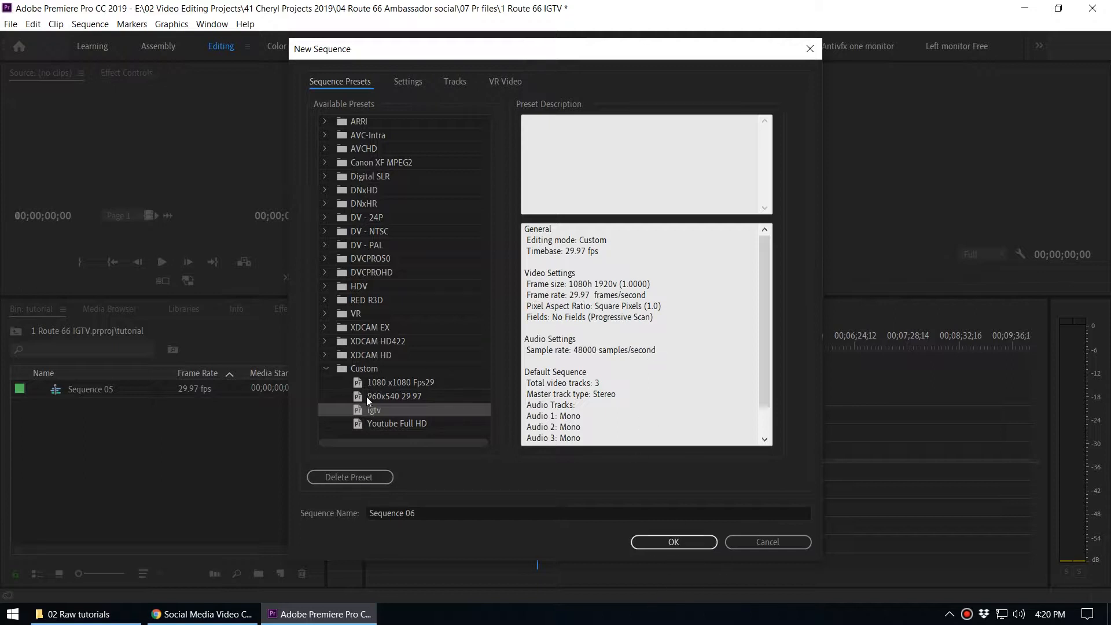
left_click(393, 426)
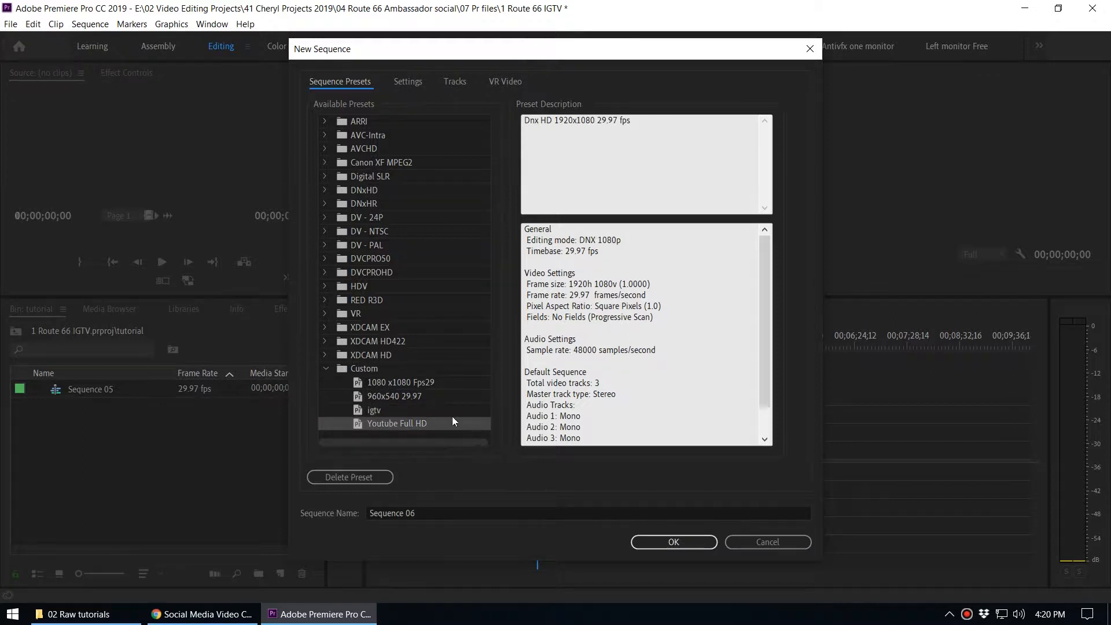
left_click(400, 383)
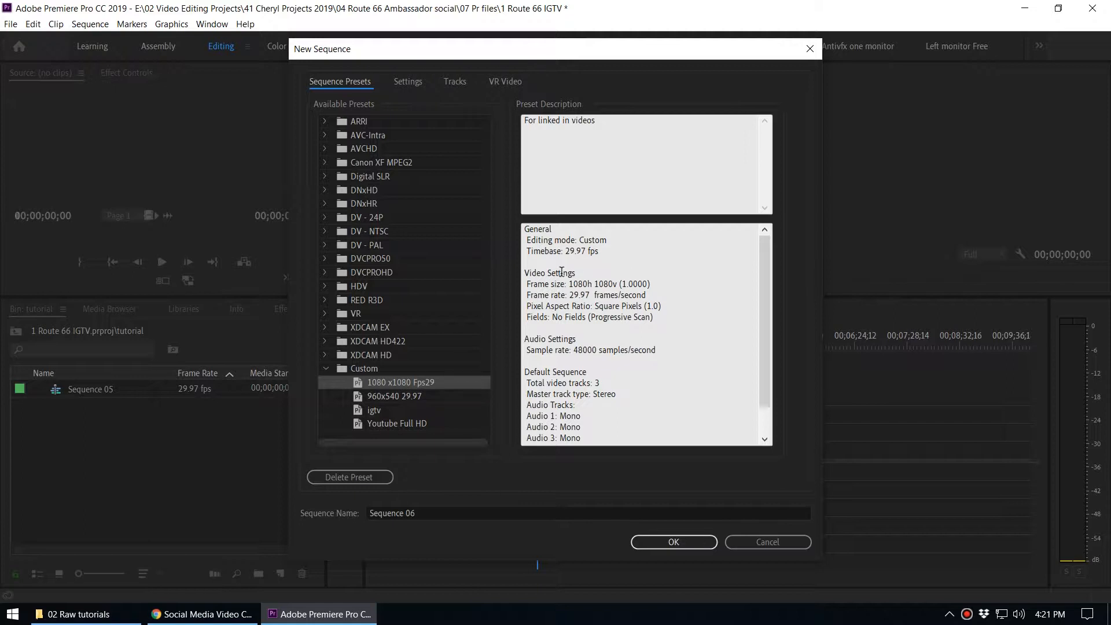
left_click(587, 287)
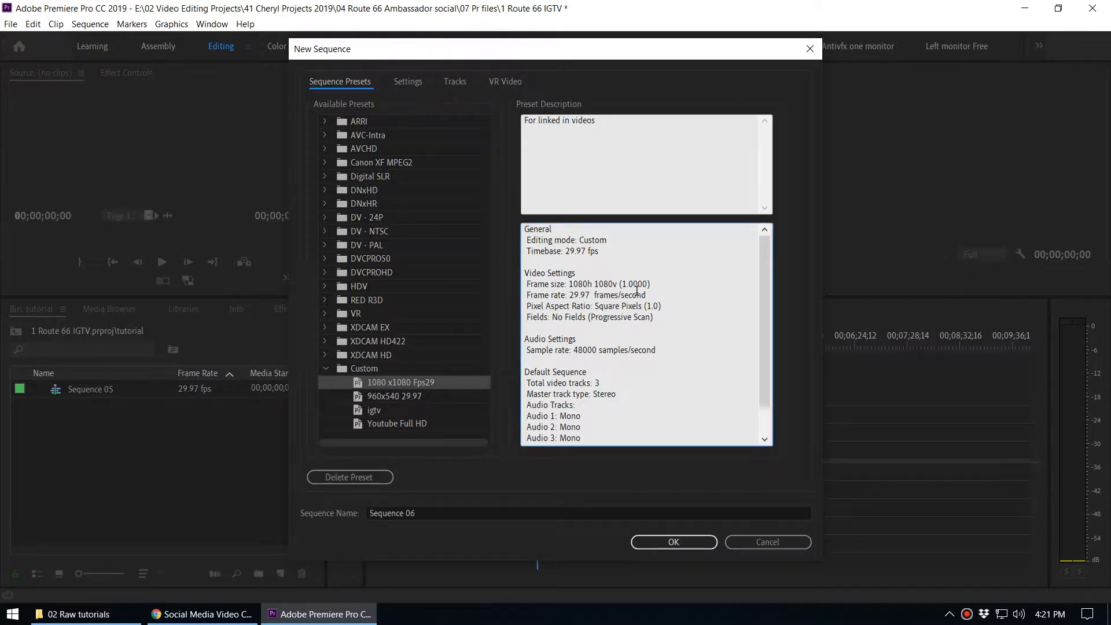
Review the detailed settings of the 1080 x1080 Fps29 preset and cancel the new sequence
left_click(408, 82)
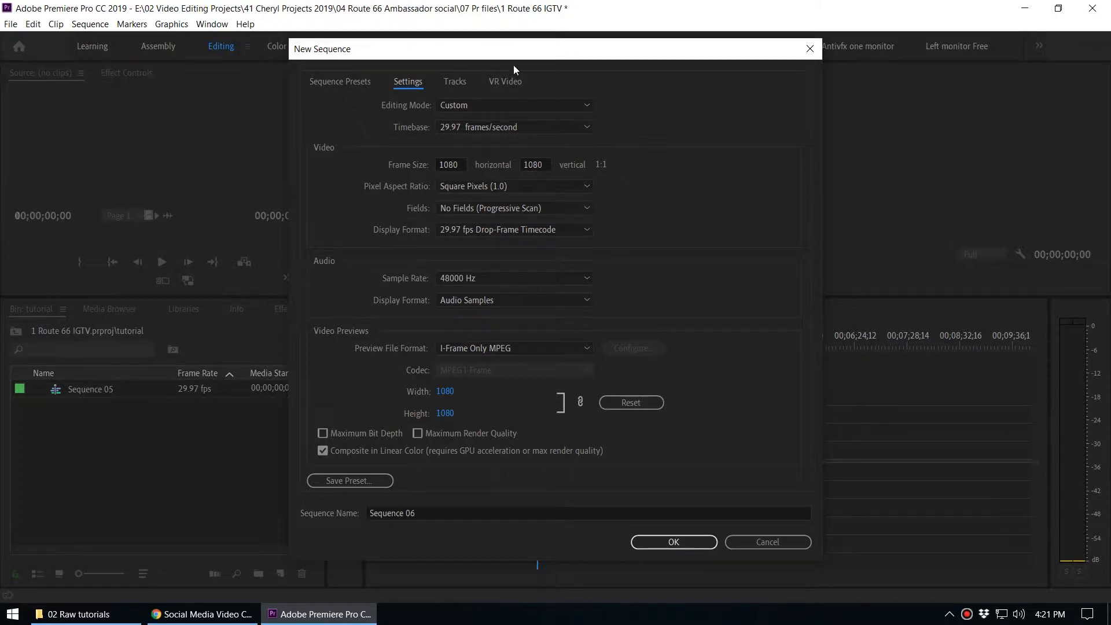
left_click_drag(512, 56, 420, 62)
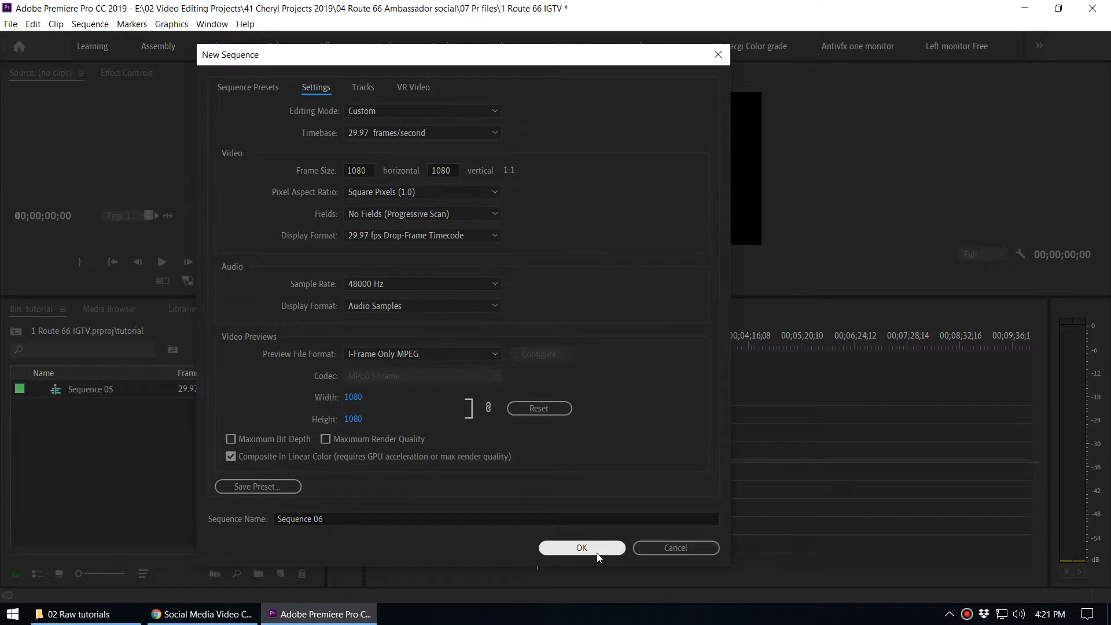
left_click(661, 550)
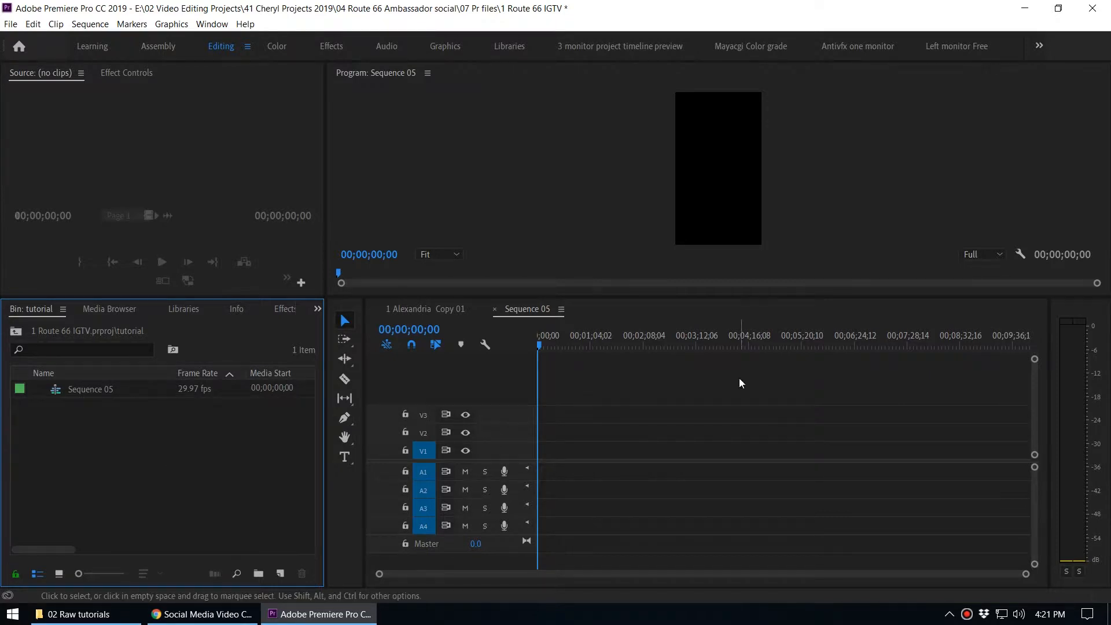
Check the empty vertical frame of Sequence 05 by moving along its timeline and enlarging the program view
left_click_drag(571, 341, 661, 342)
left_click(623, 342)
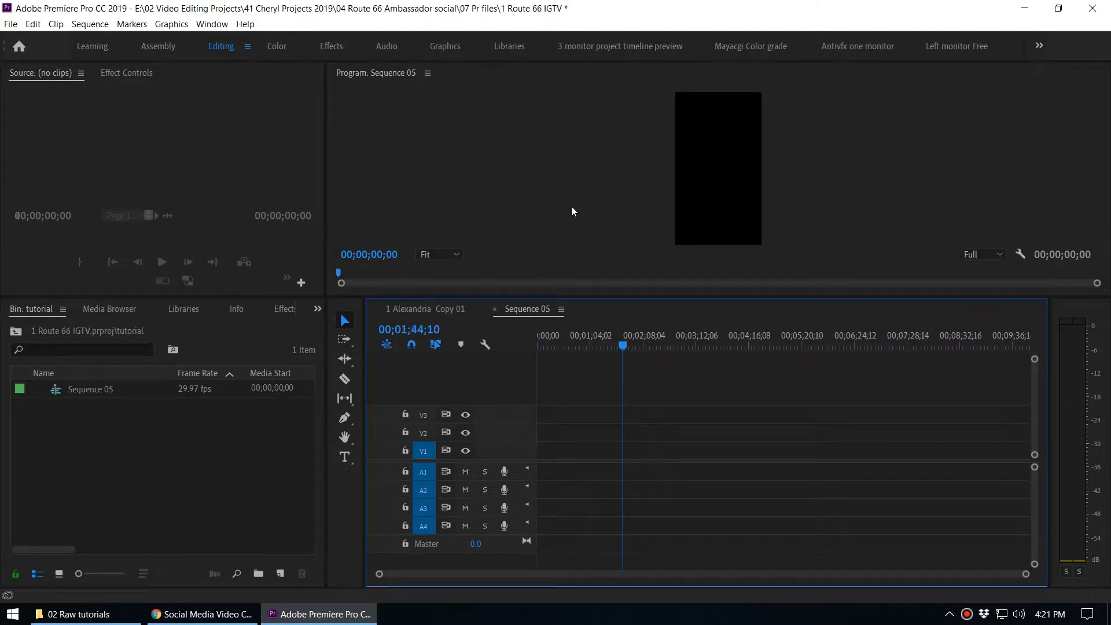
left_click(577, 207)
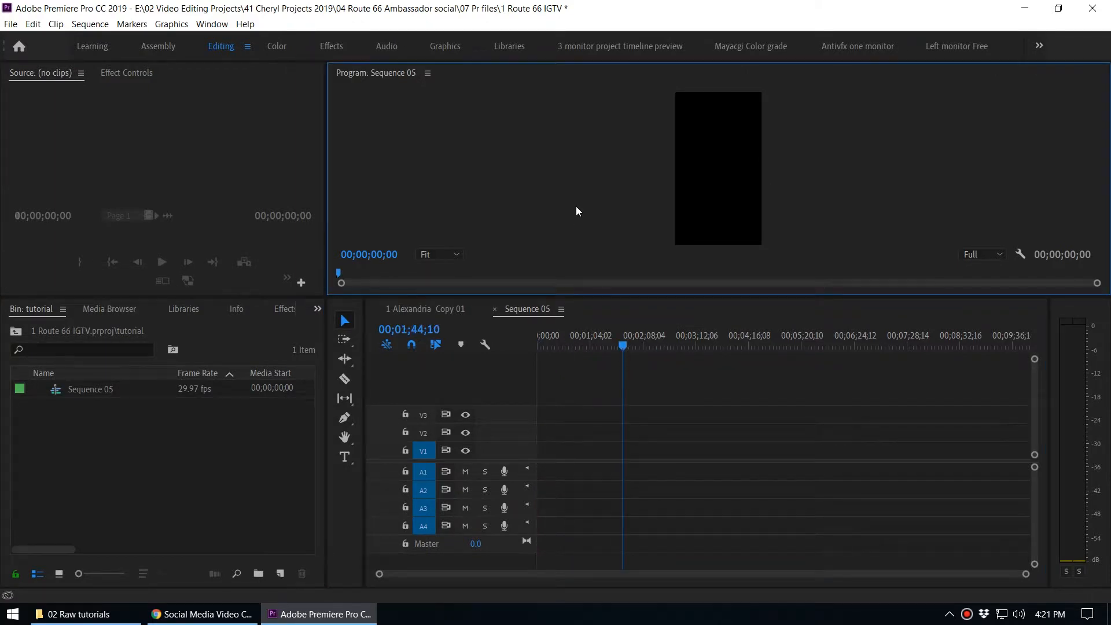
key("grave")
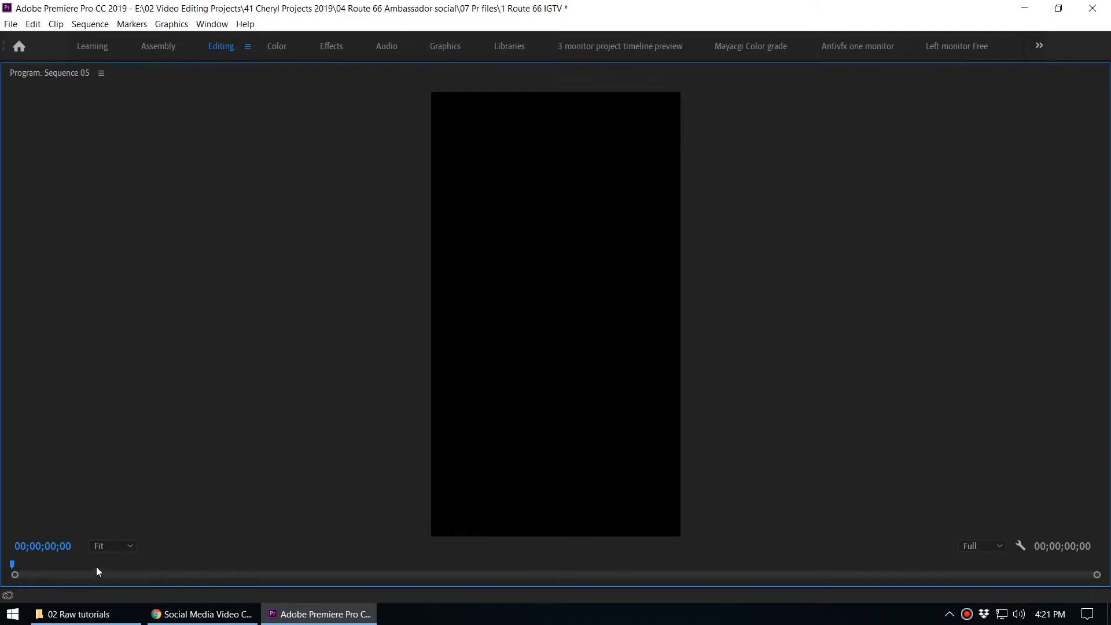
key("grave")
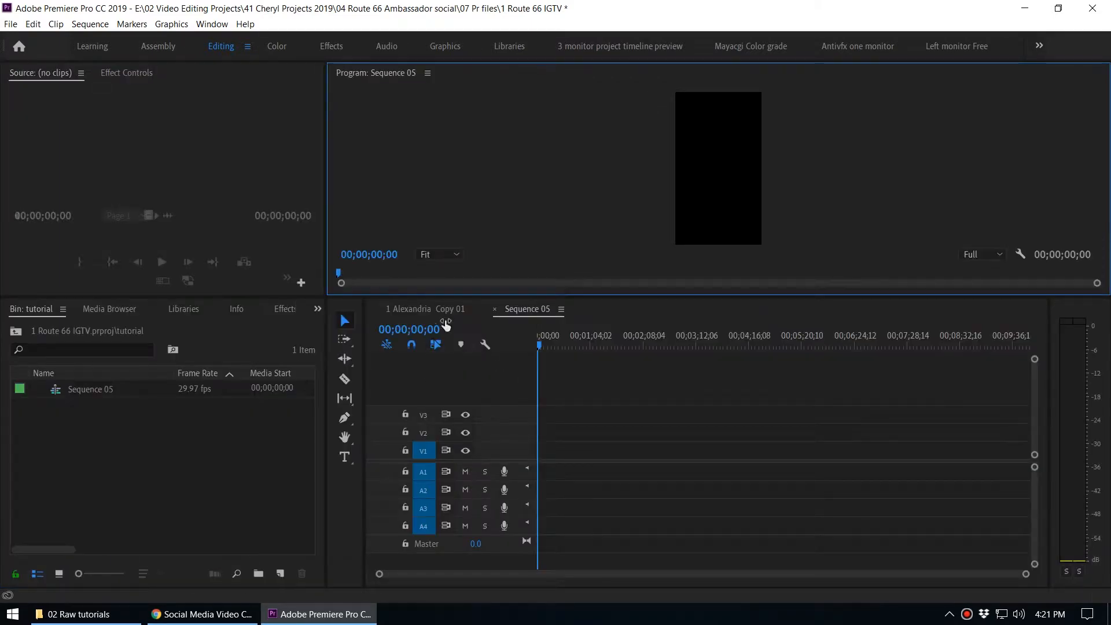
Switch back to the finished marathon story sequence, select the nested video clip on V3 and inspect the layout enlarged
left_click(439, 309)
left_click(634, 339)
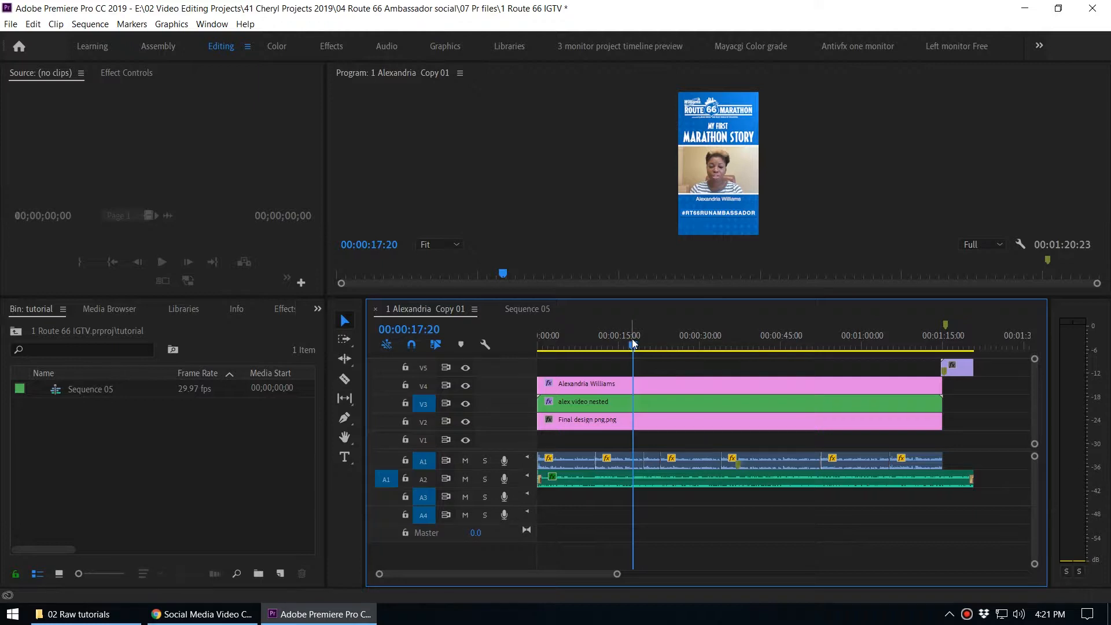
left_click_drag(632, 342, 621, 343)
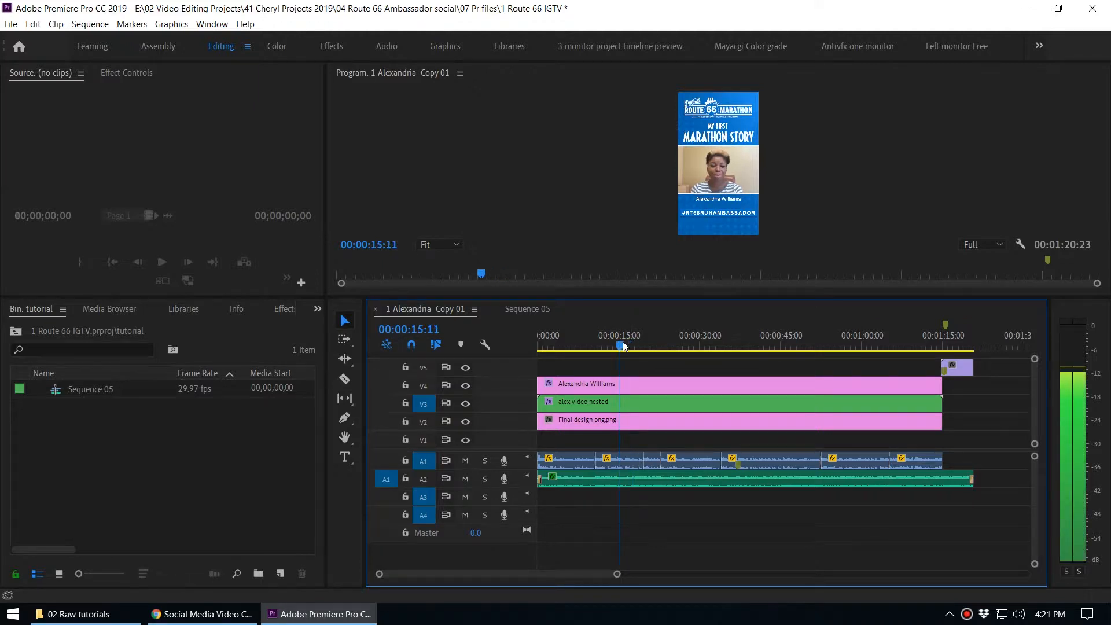
left_click(612, 404)
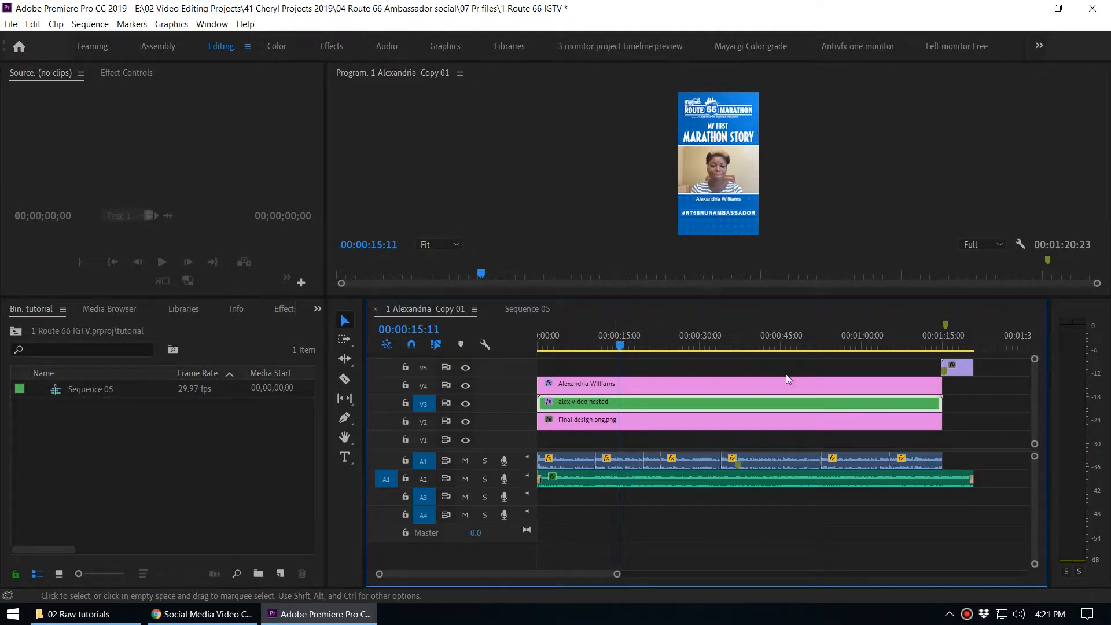
key("grave")
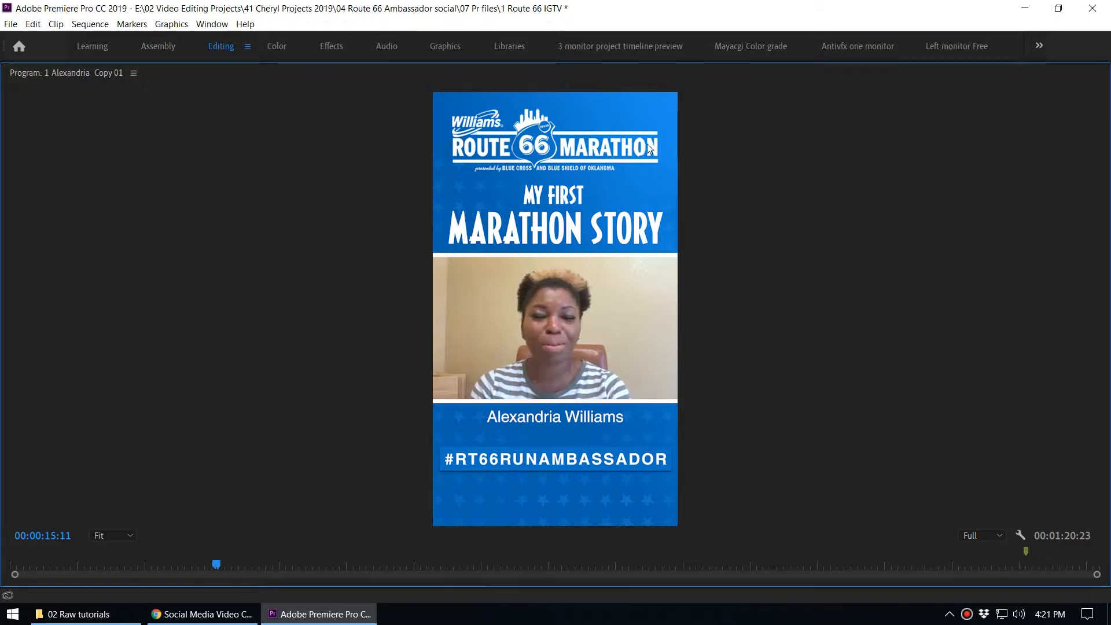
key("grave")
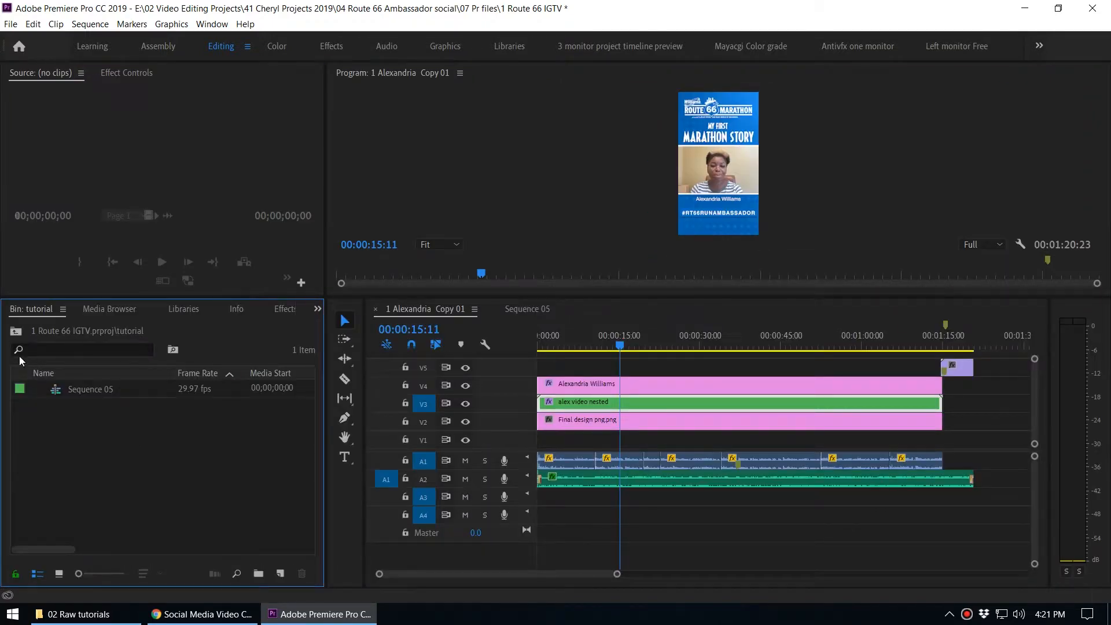
Open Final design png.png from the 03 Images bin in the source monitor and enlarge the view
left_click(14, 334)
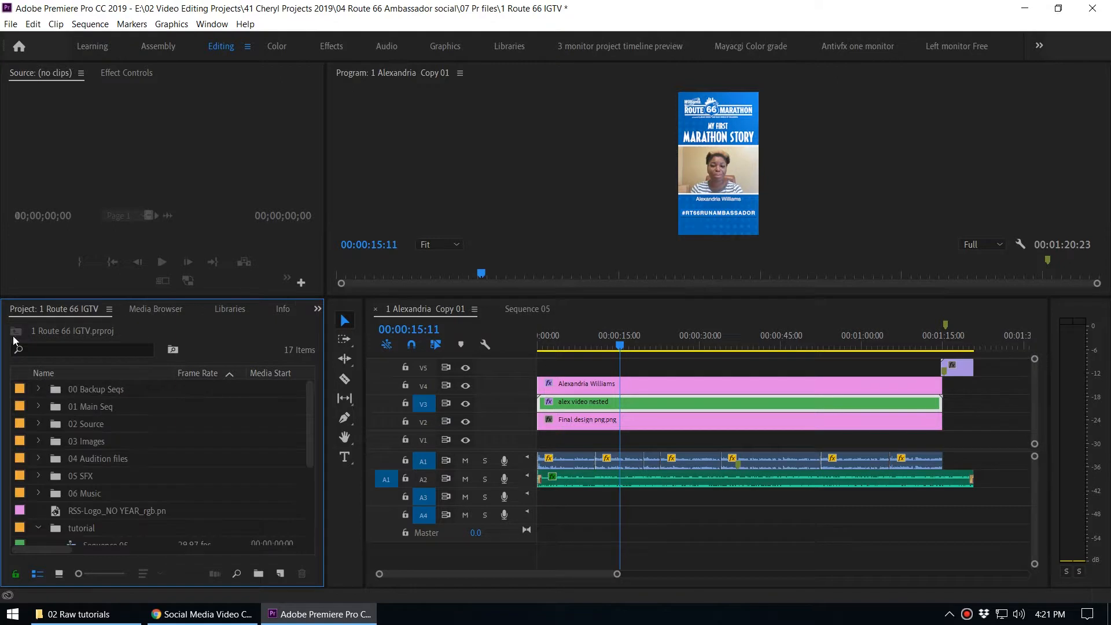
left_click(88, 490)
left_click(107, 444)
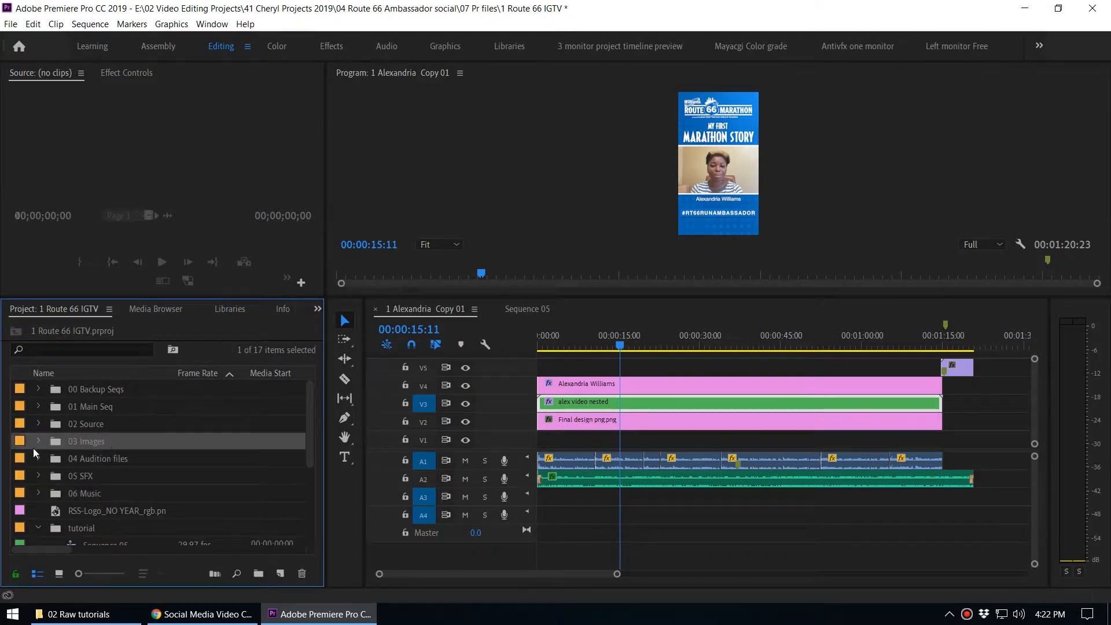
left_click(38, 442)
double_click(100, 462)
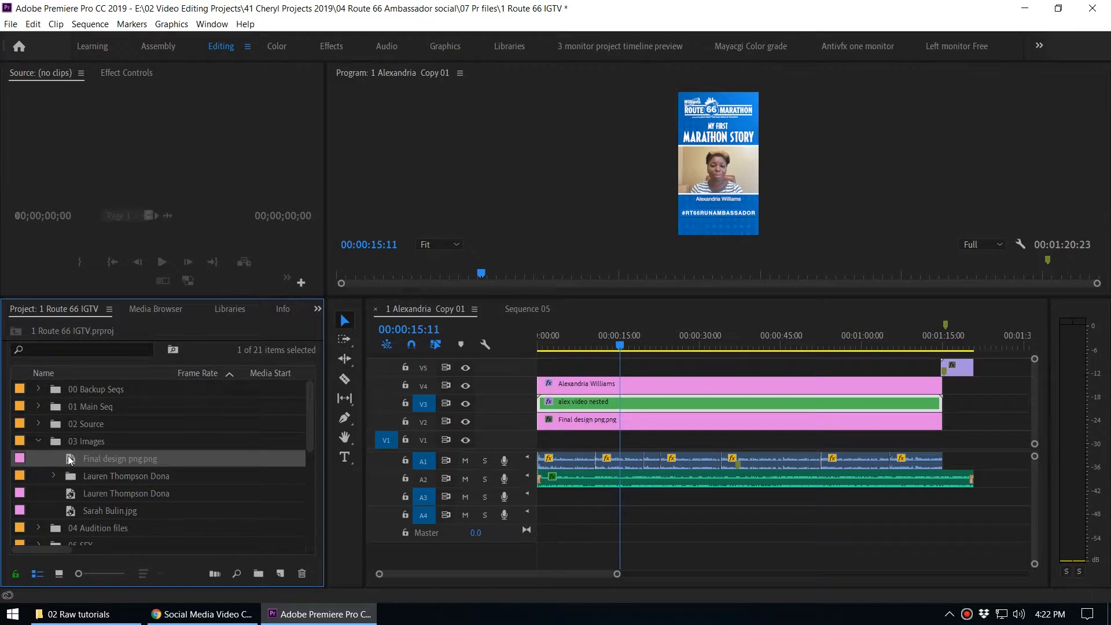
key("grave")
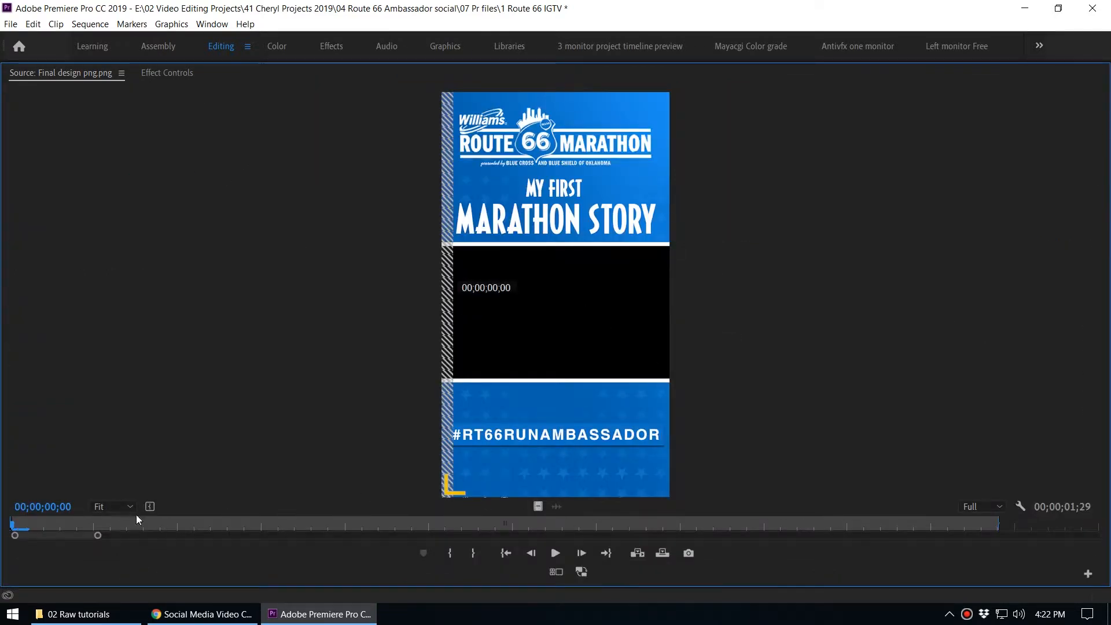
View the design at 25% zoom and turn on the transparency grid for the source monitor
left_click(113, 507)
left_click(130, 437)
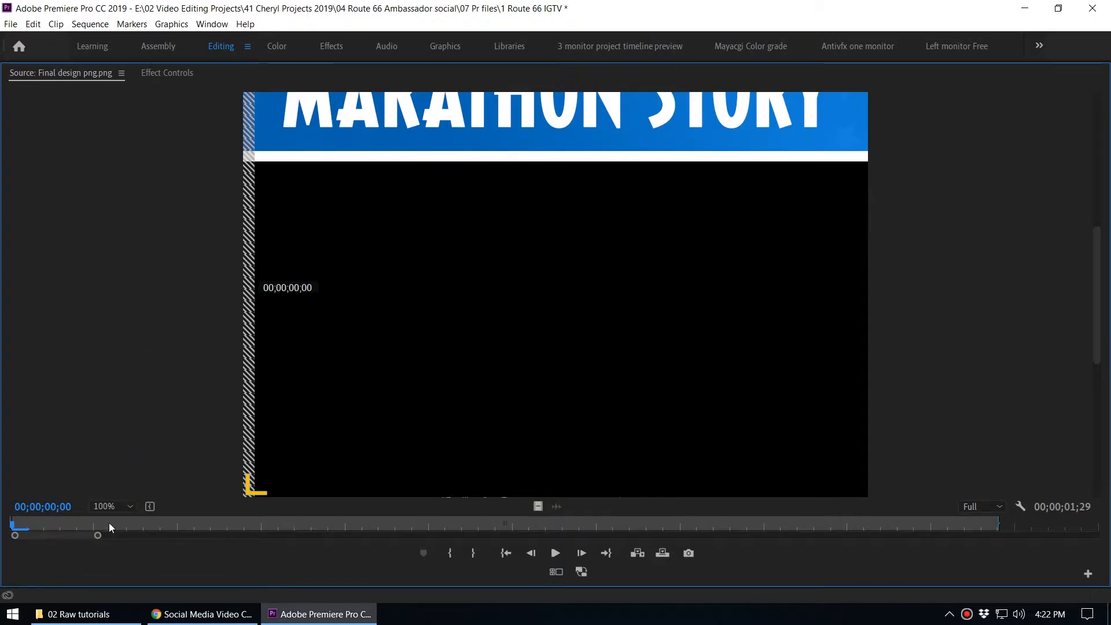
left_click(114, 507)
left_click(122, 394)
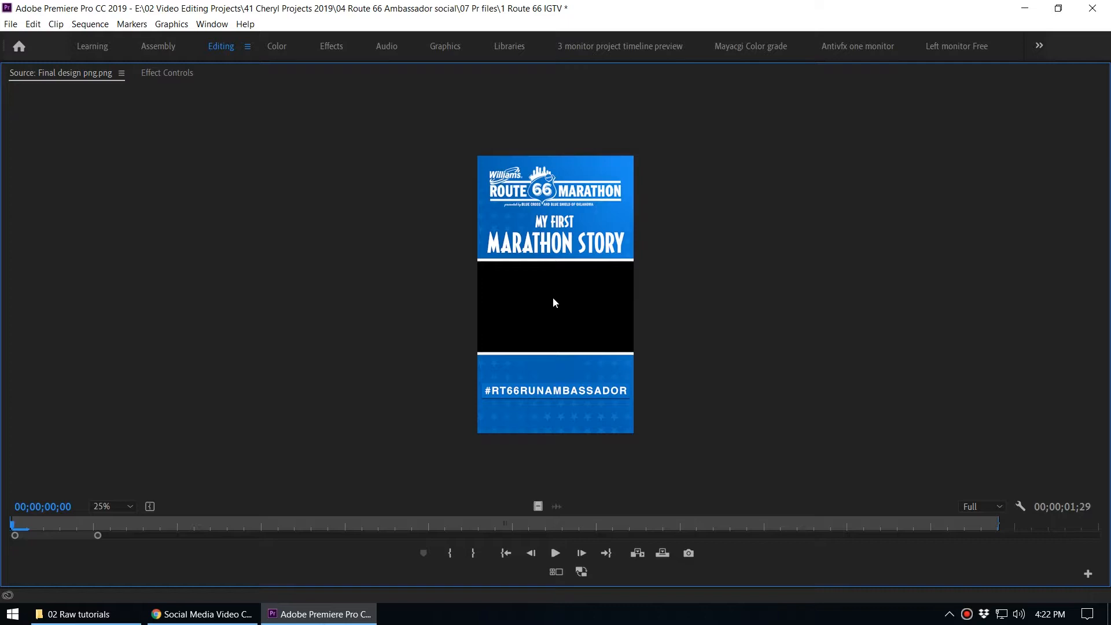
left_click(1021, 506)
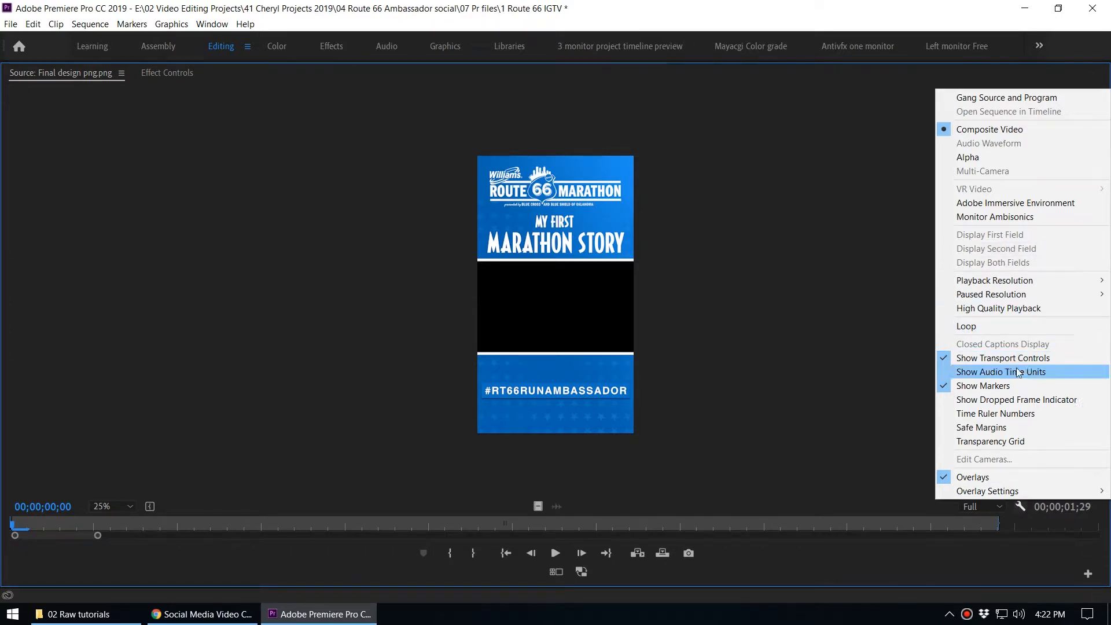
left_click(1017, 442)
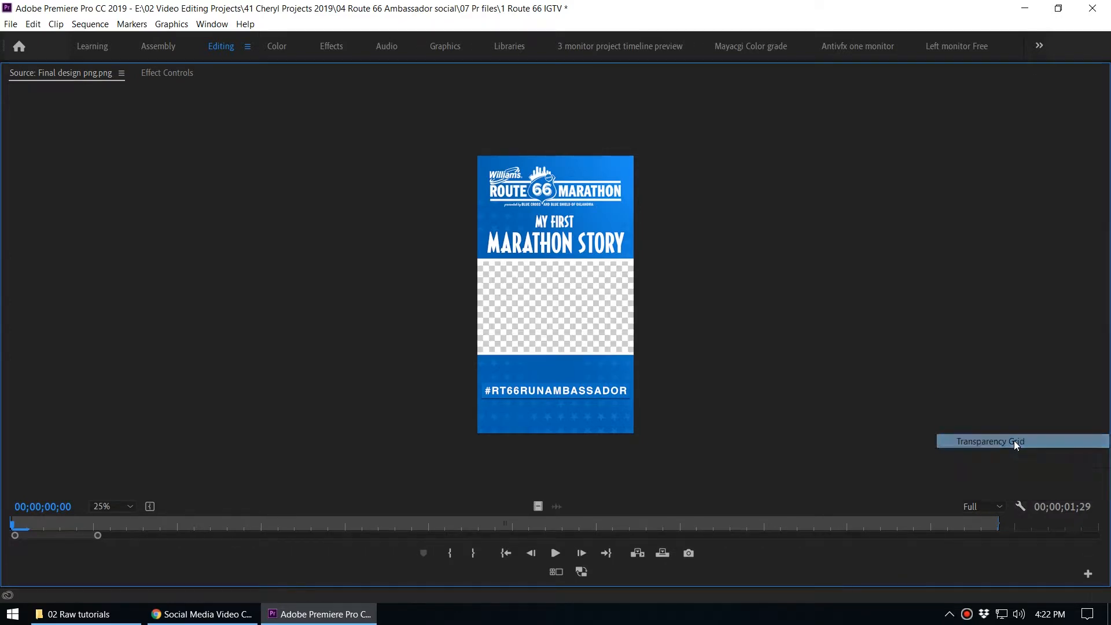
Compare the finished layout with the transparent design image, viewing the image enlarged at Fit and 25% zoom
key("grave")
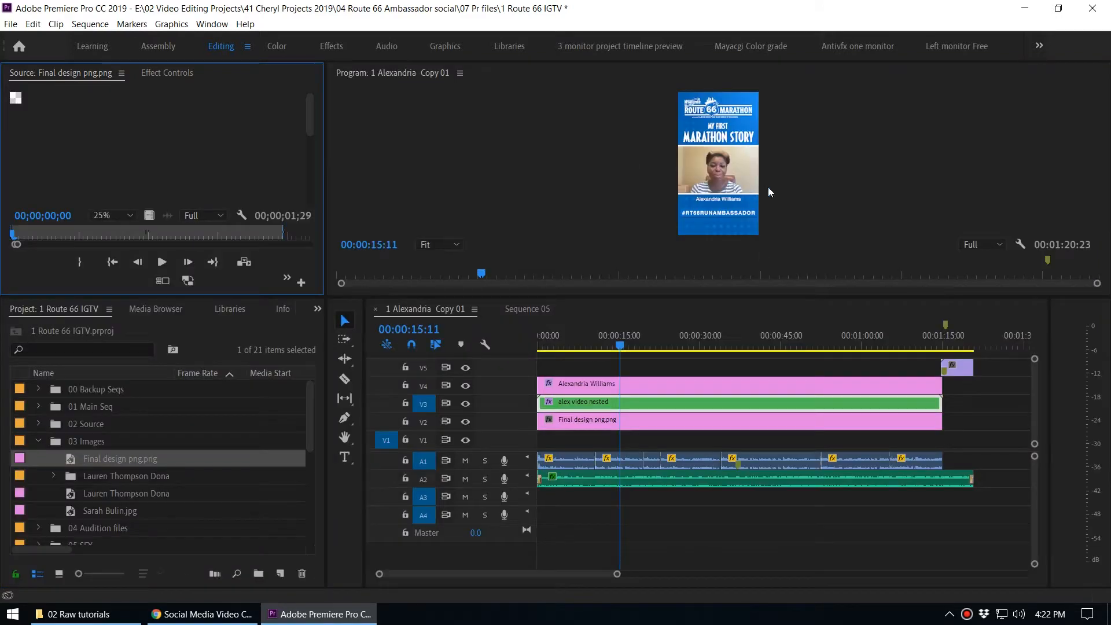
key("grave")
key("grave")
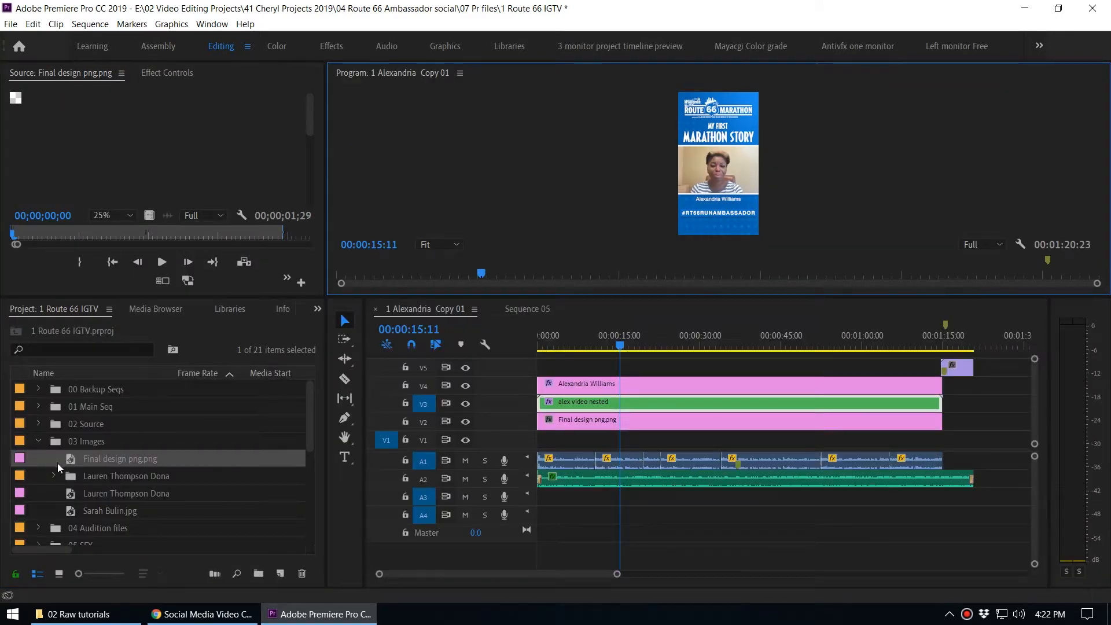
key("grave")
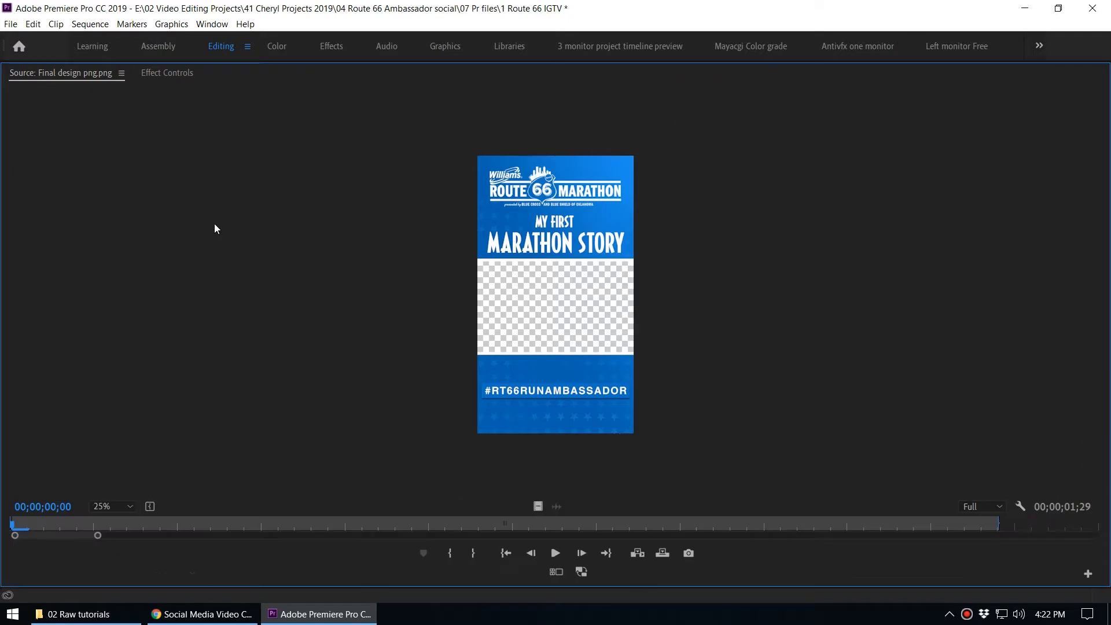
left_click(117, 507)
left_click(129, 360)
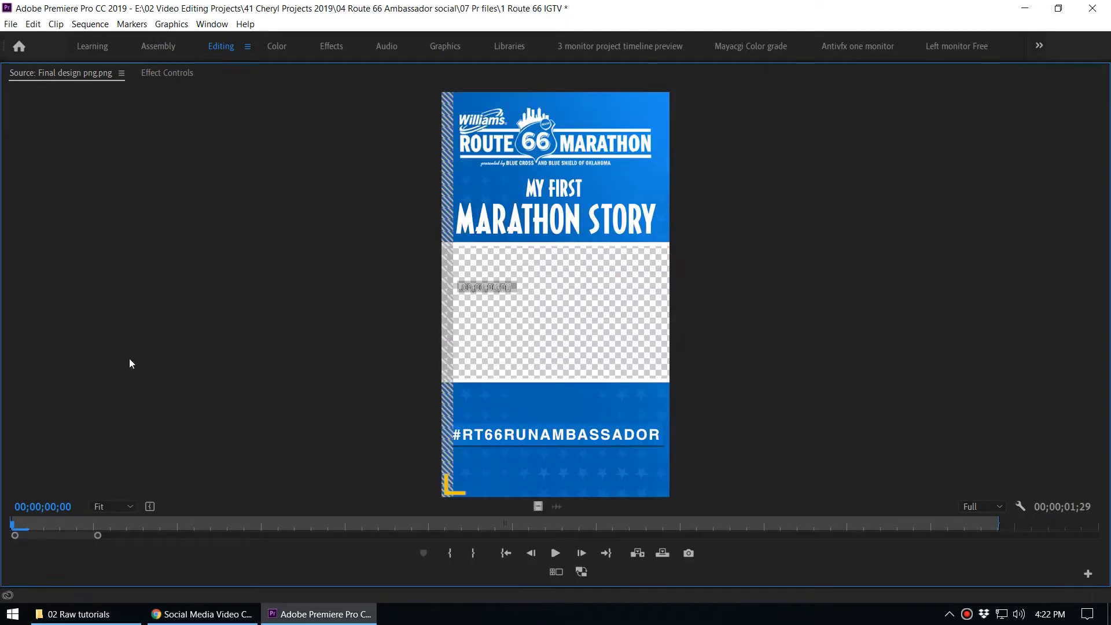
left_click(109, 506)
left_click(129, 396)
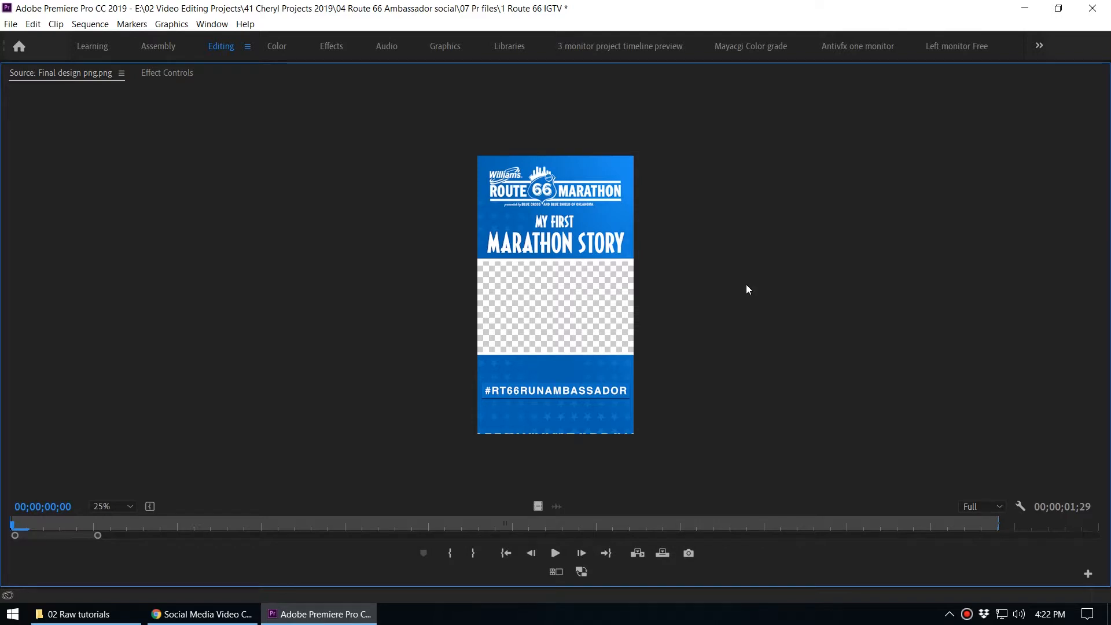
key("grave")
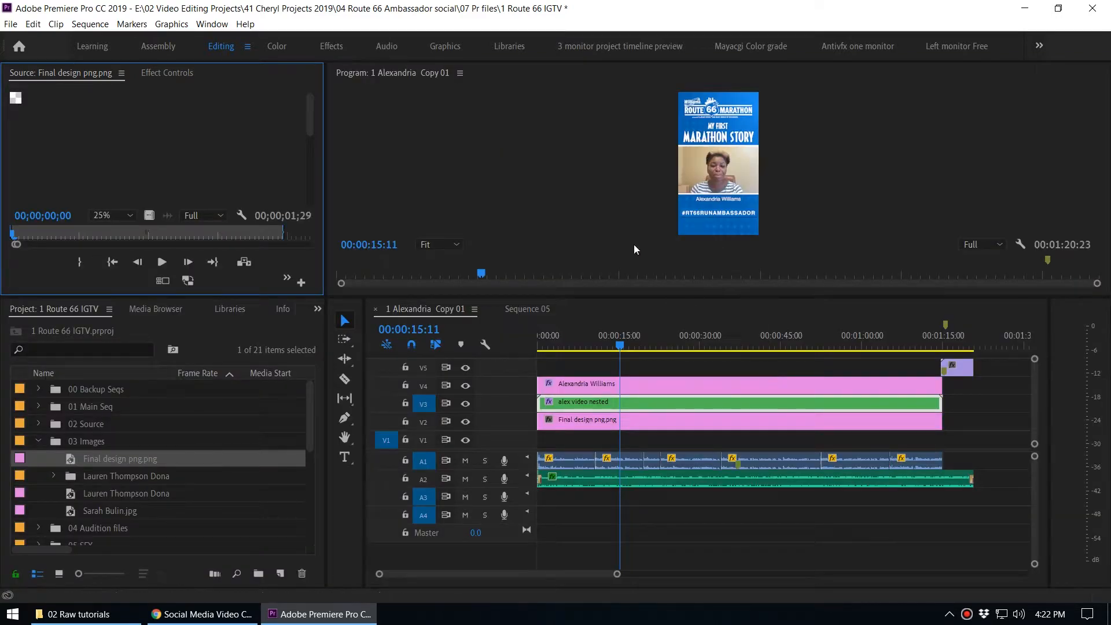
Hide tracks V4 and V3 to examine the Final design png.png background on V2 by itself
left_click(617, 342)
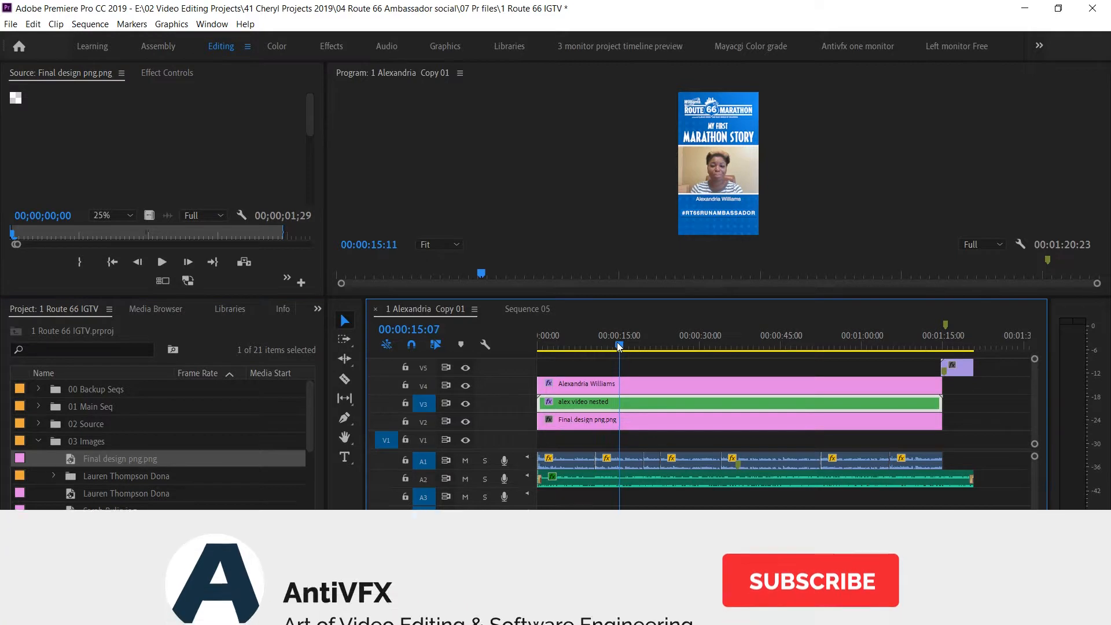
left_click(614, 426)
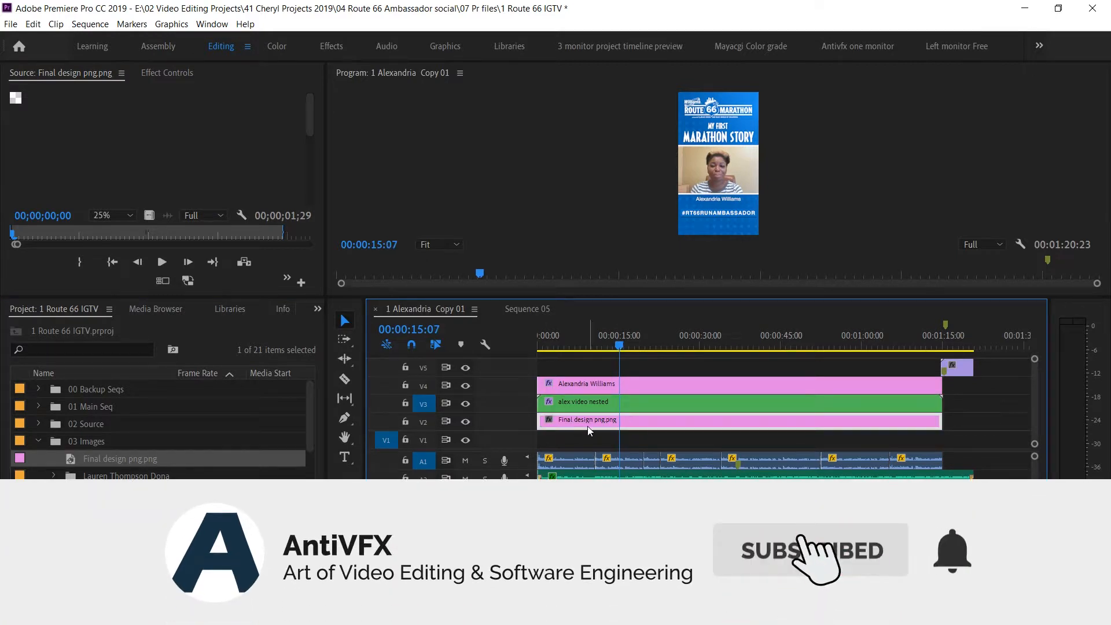
left_click(556, 387)
left_click(465, 385)
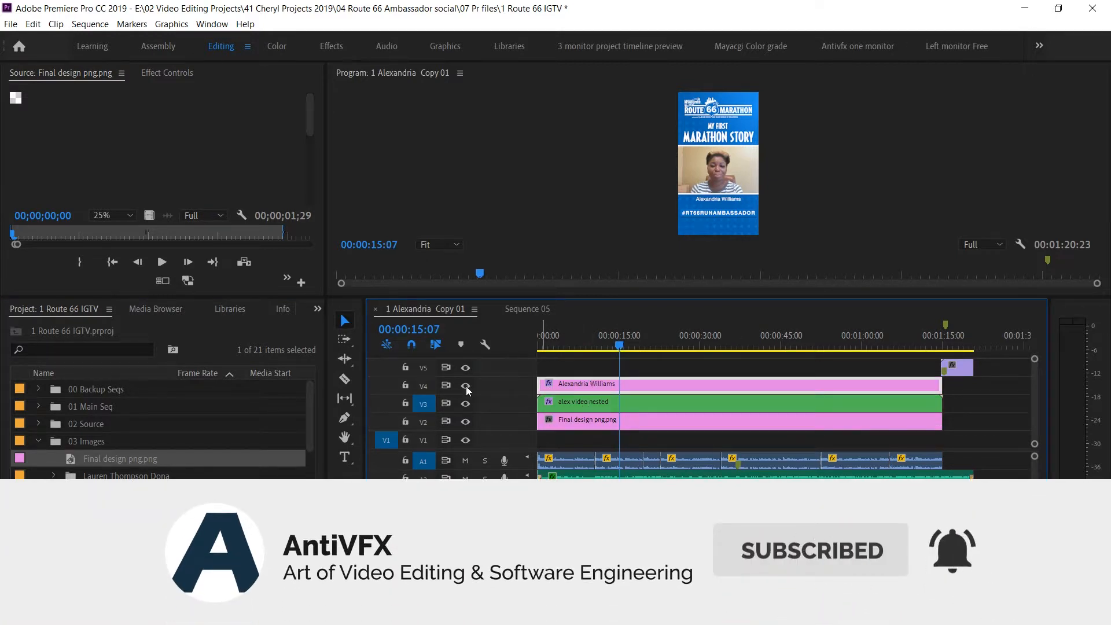
left_click(465, 403)
left_click(582, 425)
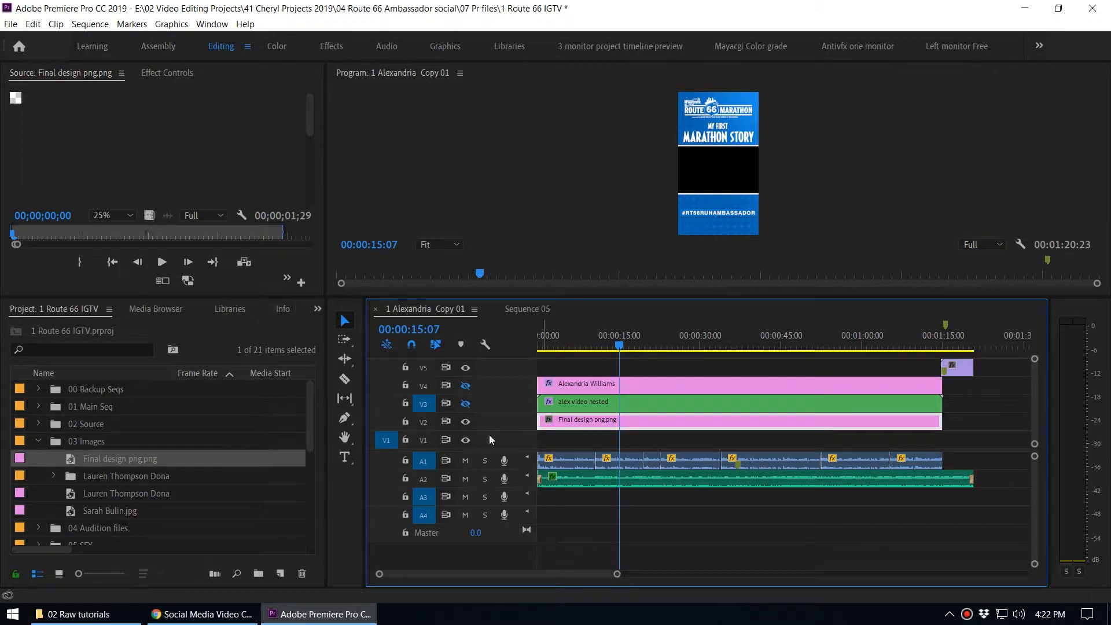
left_click(641, 203)
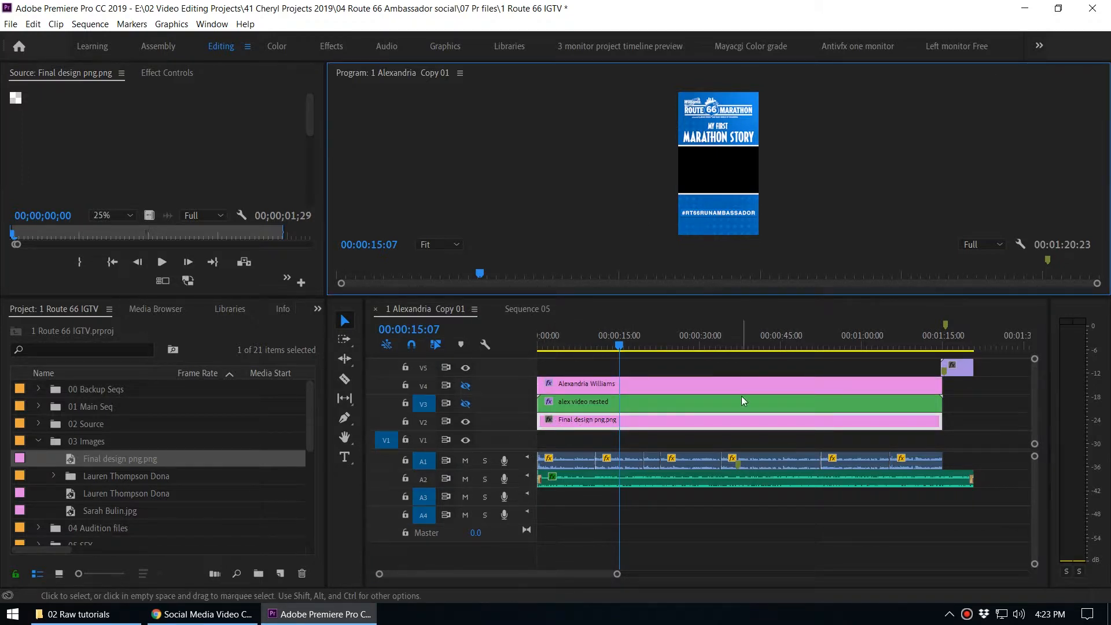
Make track V3 visible again and examine the nested video clip's effect settings and its placement in the enlarged frame
mouse_move(592, 338)
left_mouse_down()
mouse_move(574, 348)
mouse_move(634, 349)
mouse_move(606, 353)
left_mouse_up()
left_click(581, 402)
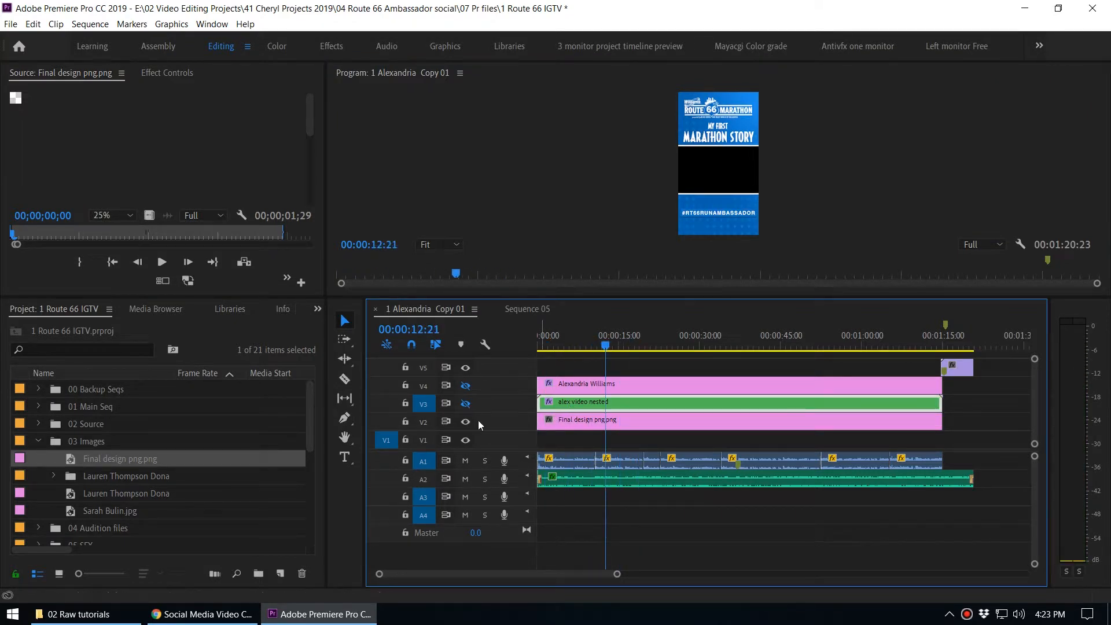
left_click(465, 404)
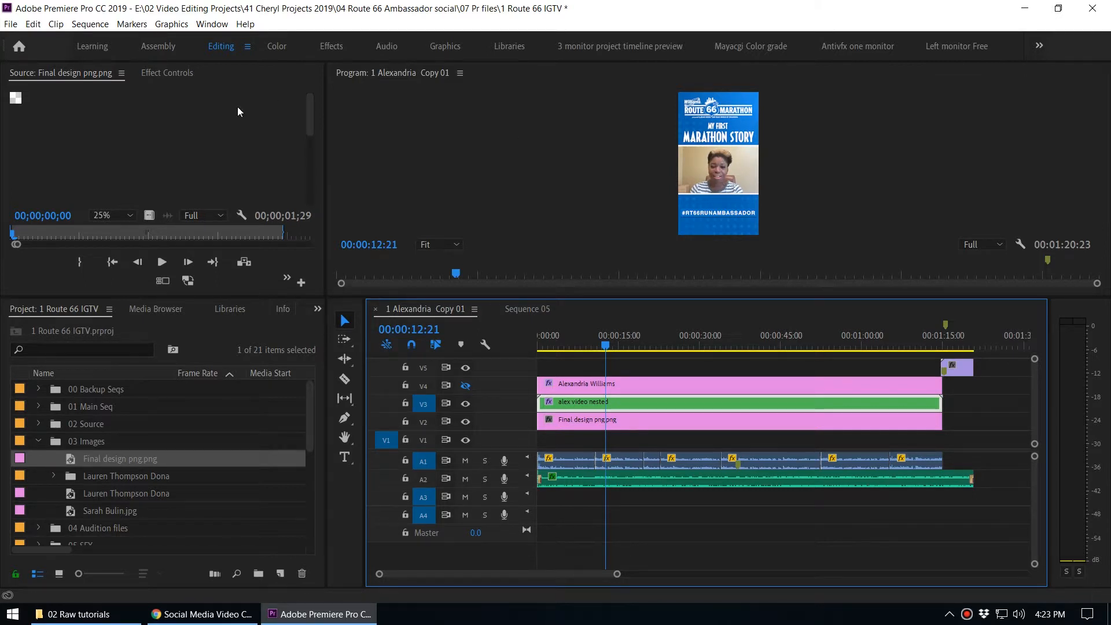
left_click(166, 73)
left_click(706, 170)
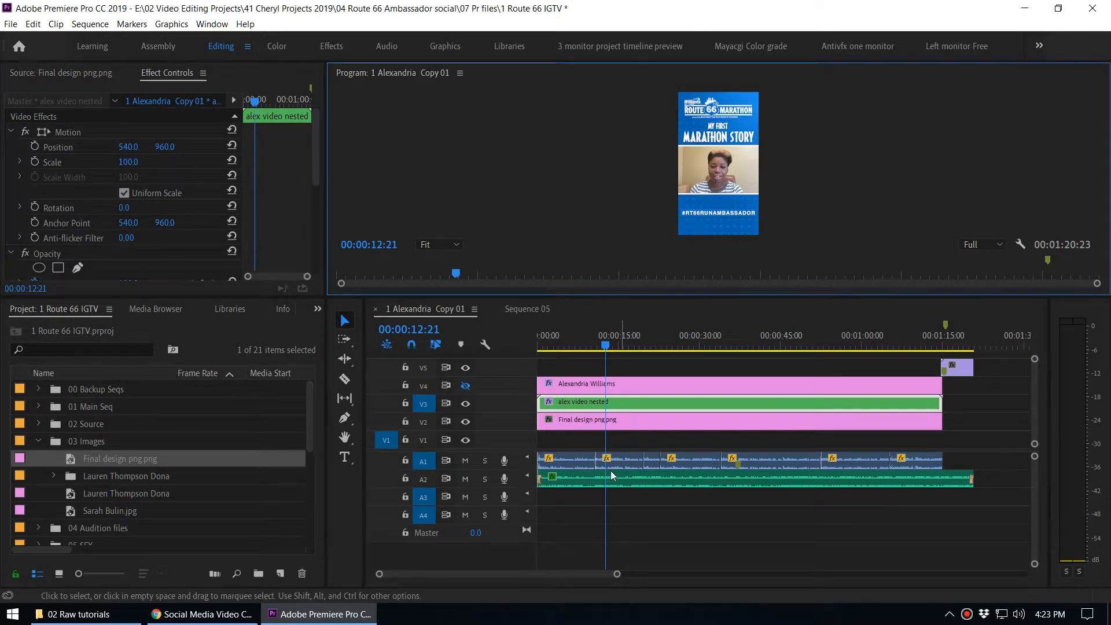
key("grave")
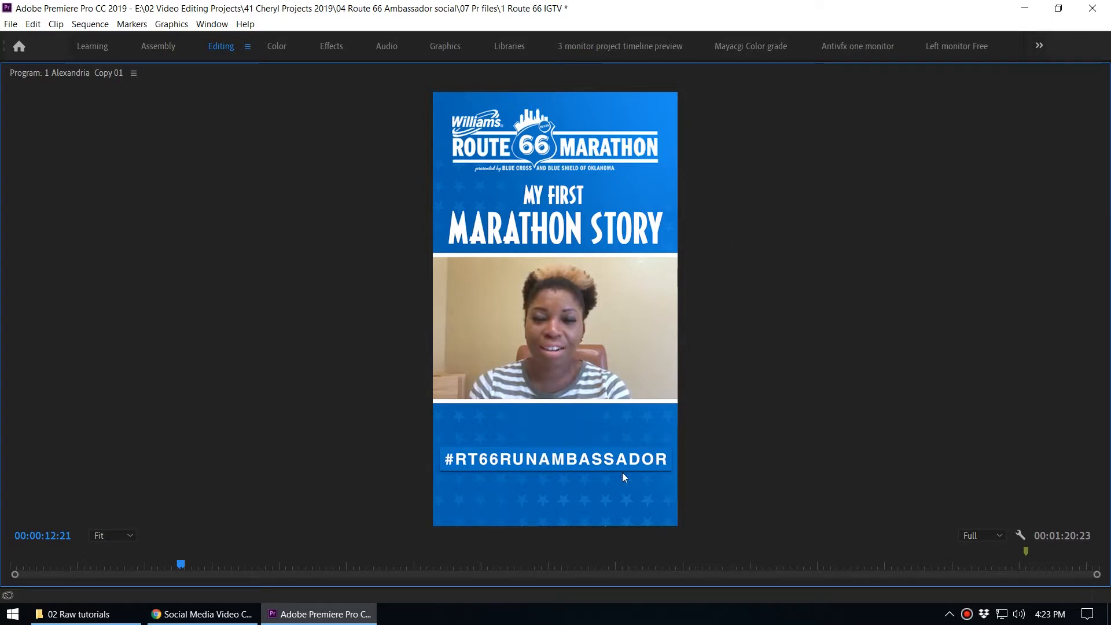
key("grave")
Select the name title on V4, make its track visible again and examine the full layout enlarged
left_click(607, 346)
left_click(631, 389)
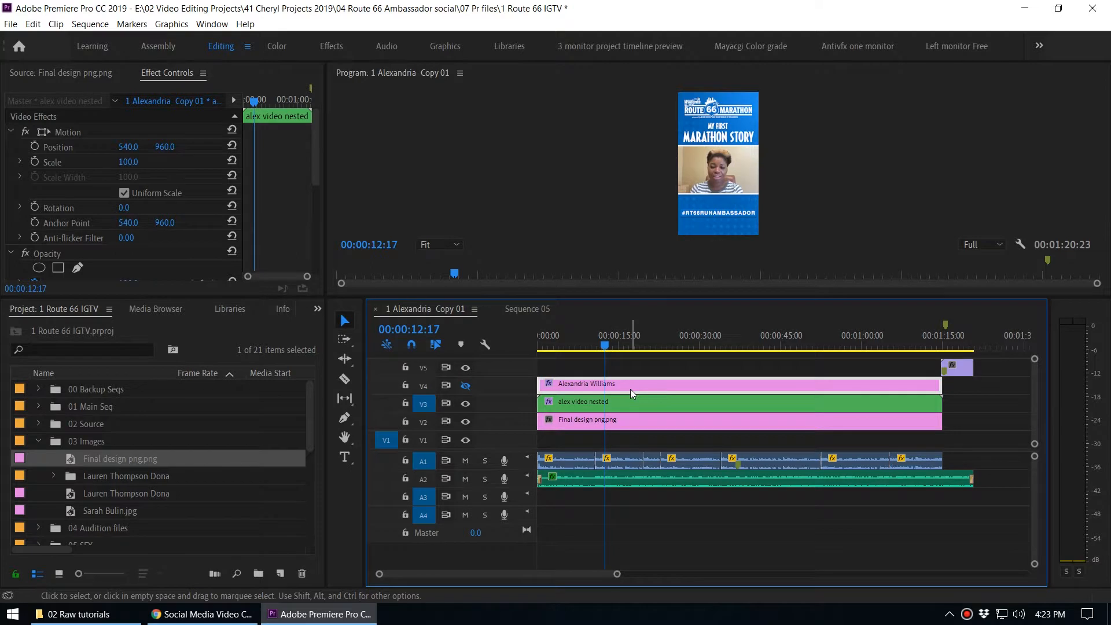
left_click(465, 384)
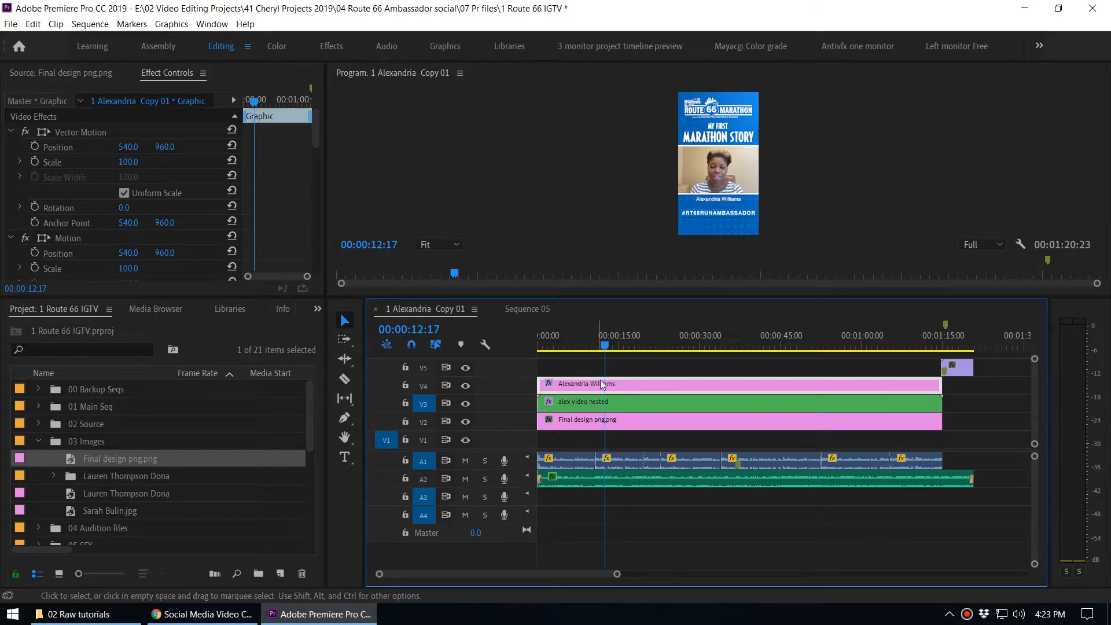
left_click(567, 231)
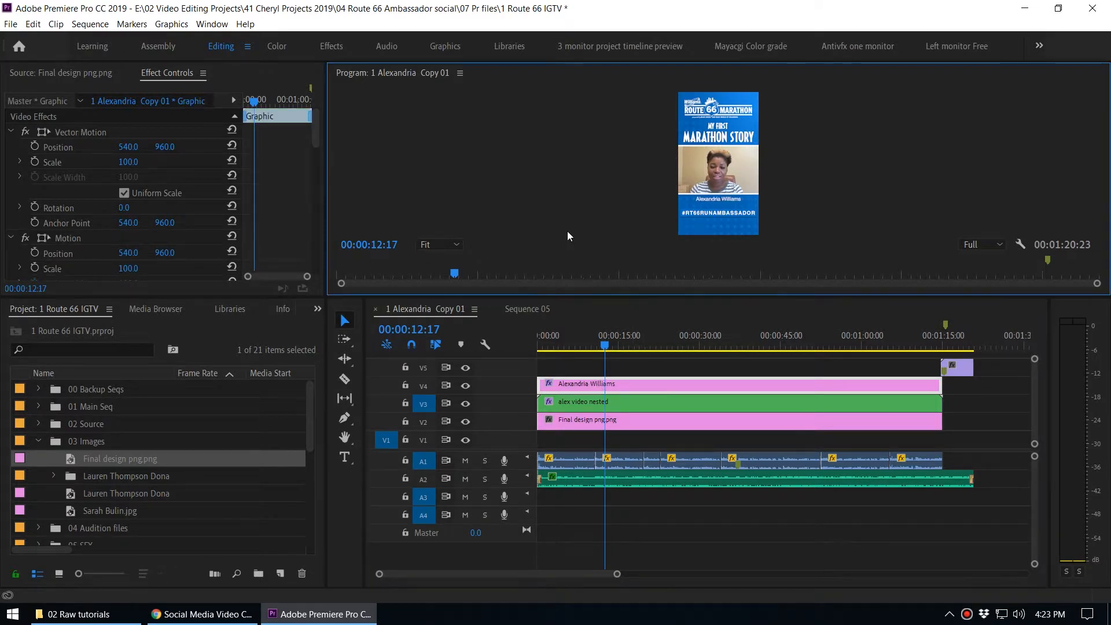
key("grave")
key("grave")
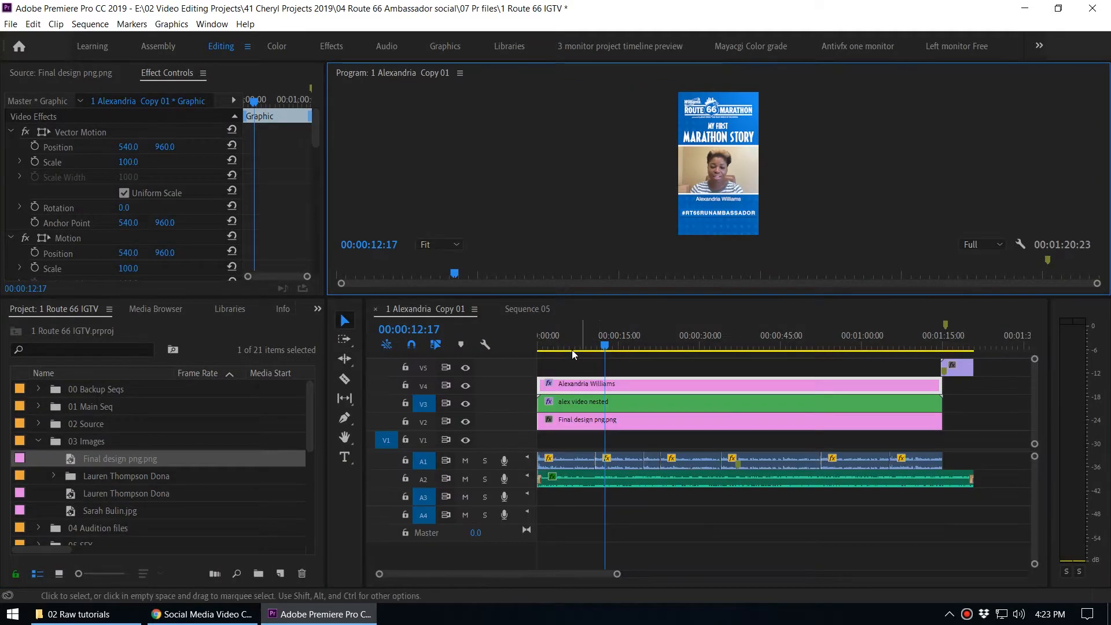
left_click(603, 346)
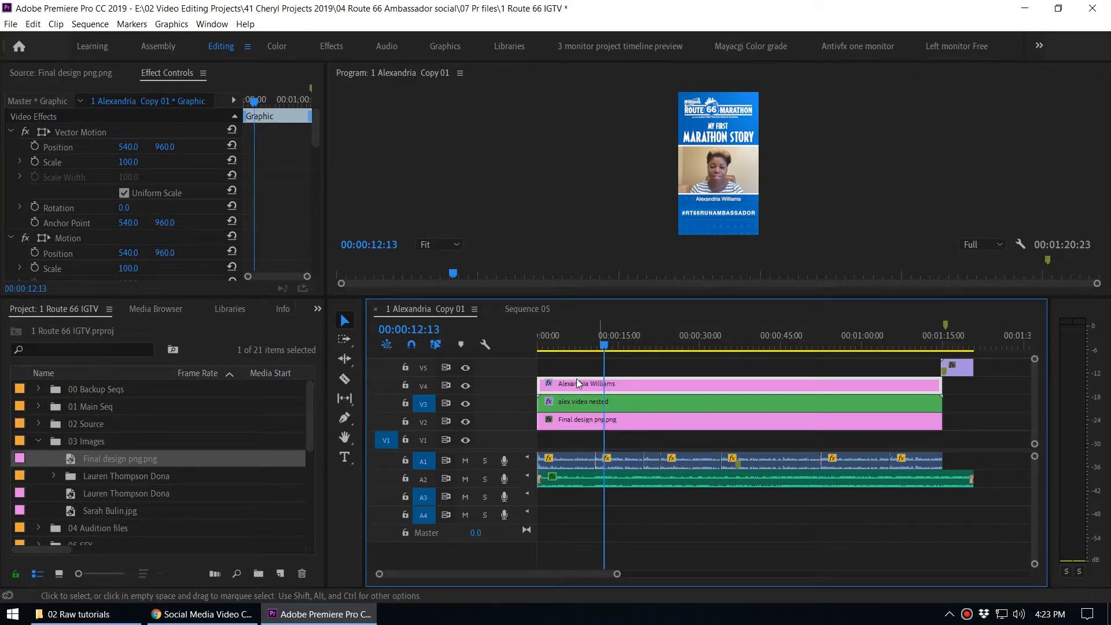
left_click(611, 169)
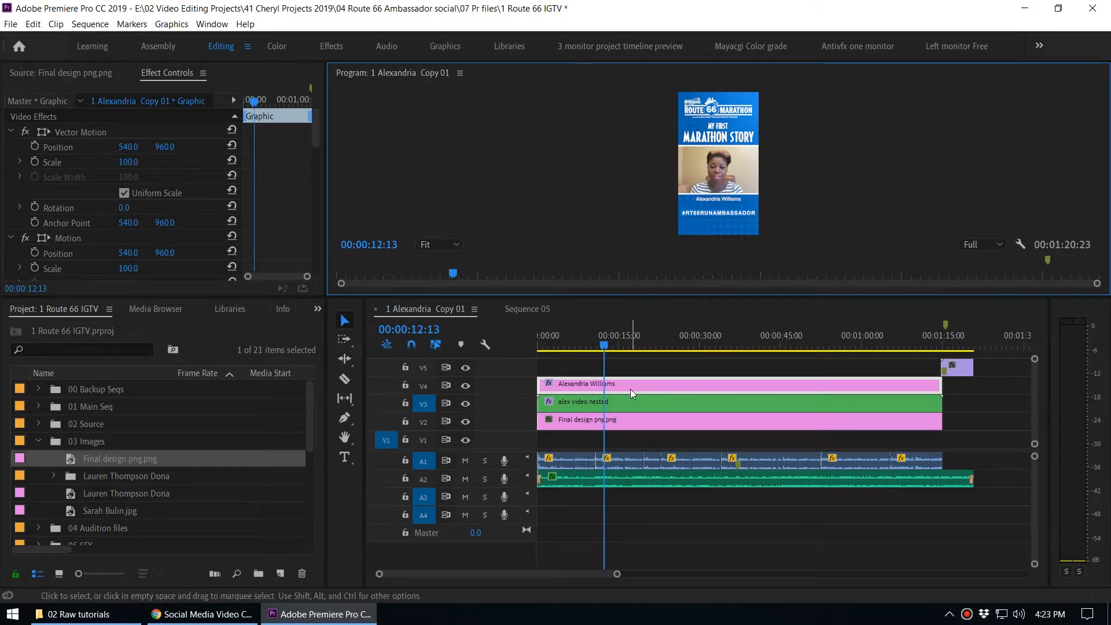
Review the Replace With Clip options for the nested video clip on V3 without choosing one
left_click(584, 406)
key("ctrl+s")
right_click(583, 405)
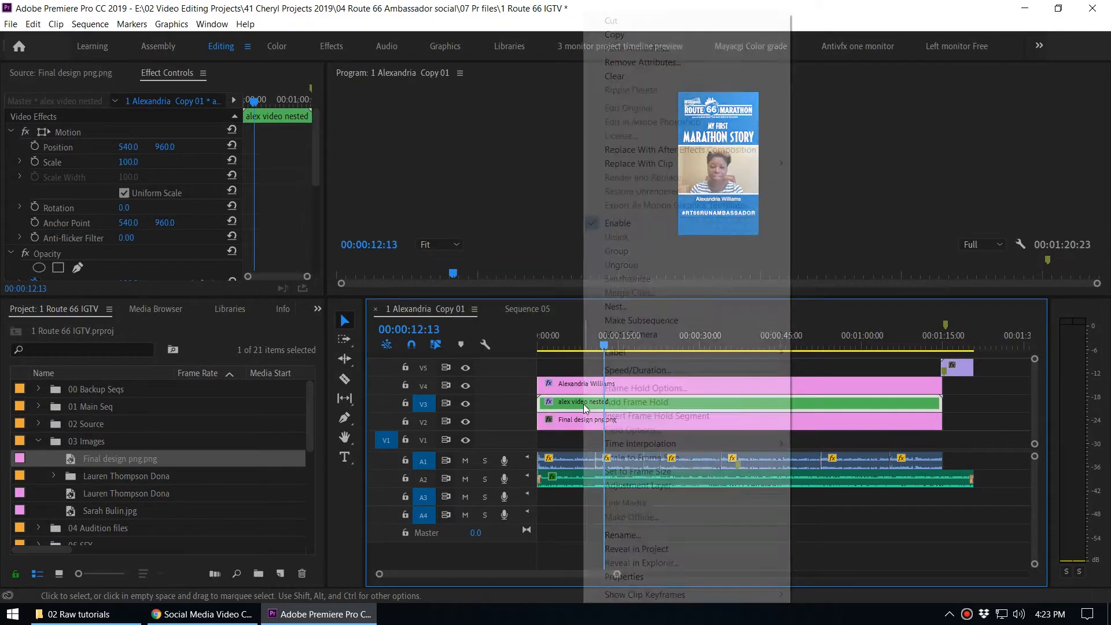
mouse_move(674, 164)
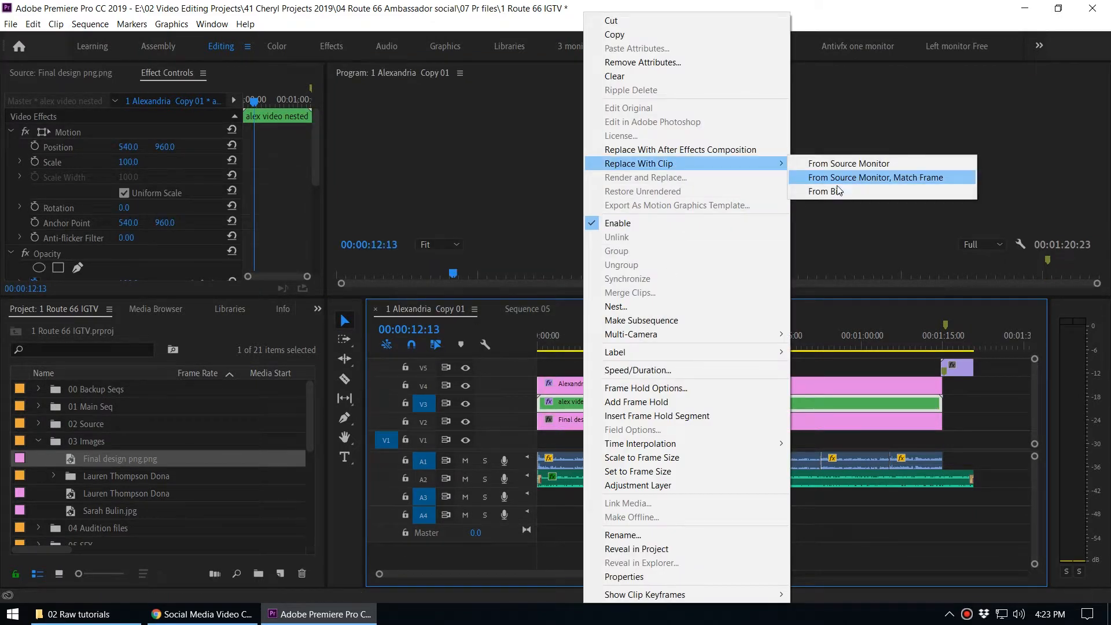
left_click(528, 237)
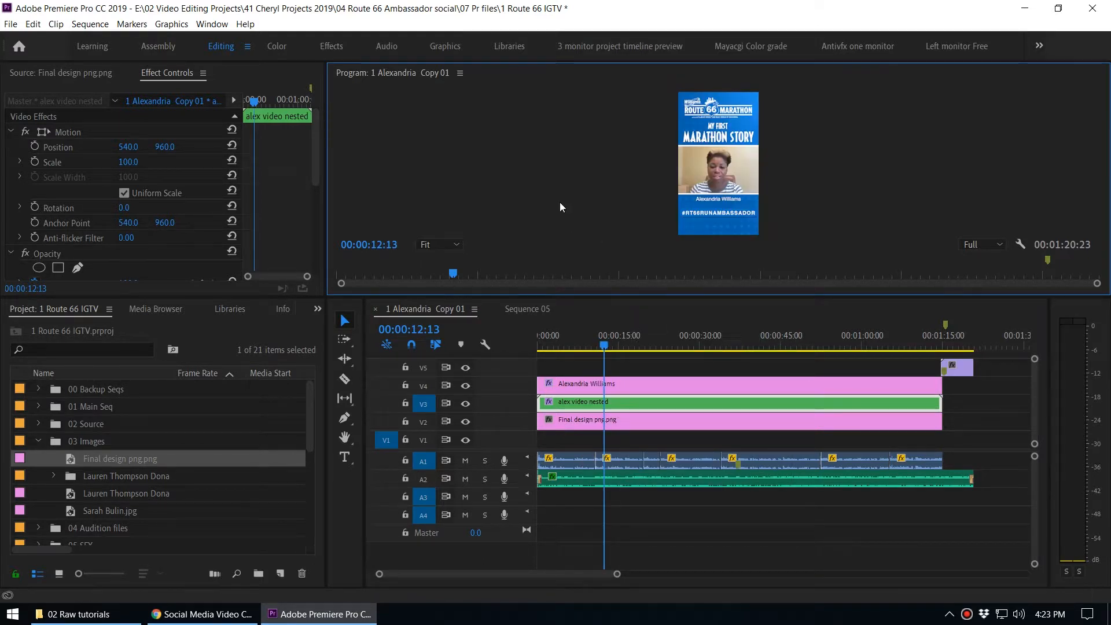
Examine the complete layout enlarged, return to the normal workspace and move the playhead to 00:00:06:21
key("grave")
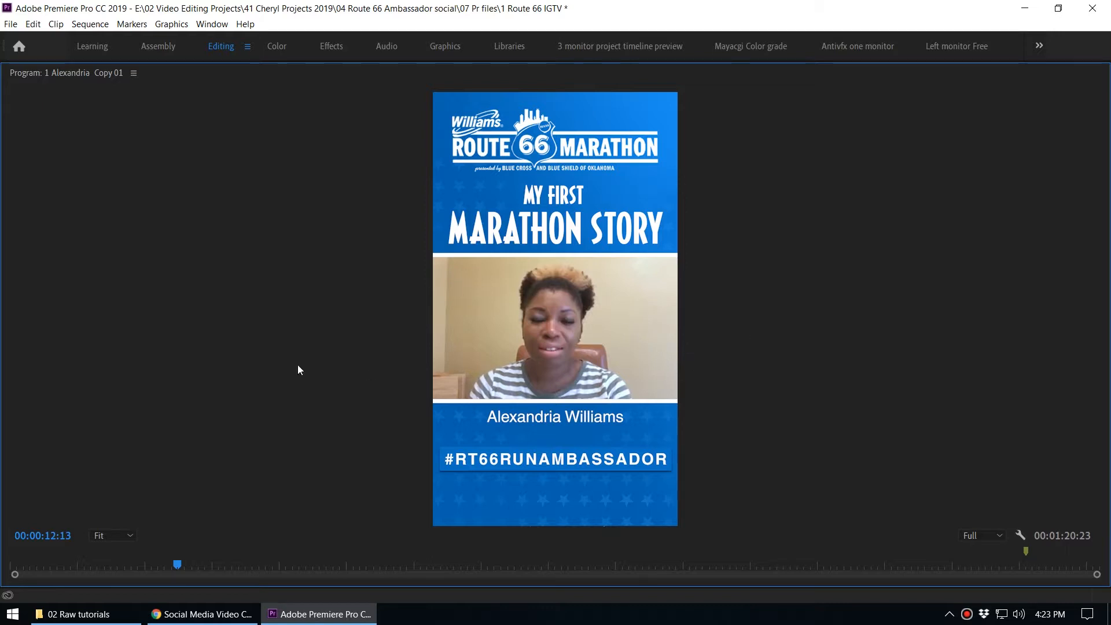
key("grave")
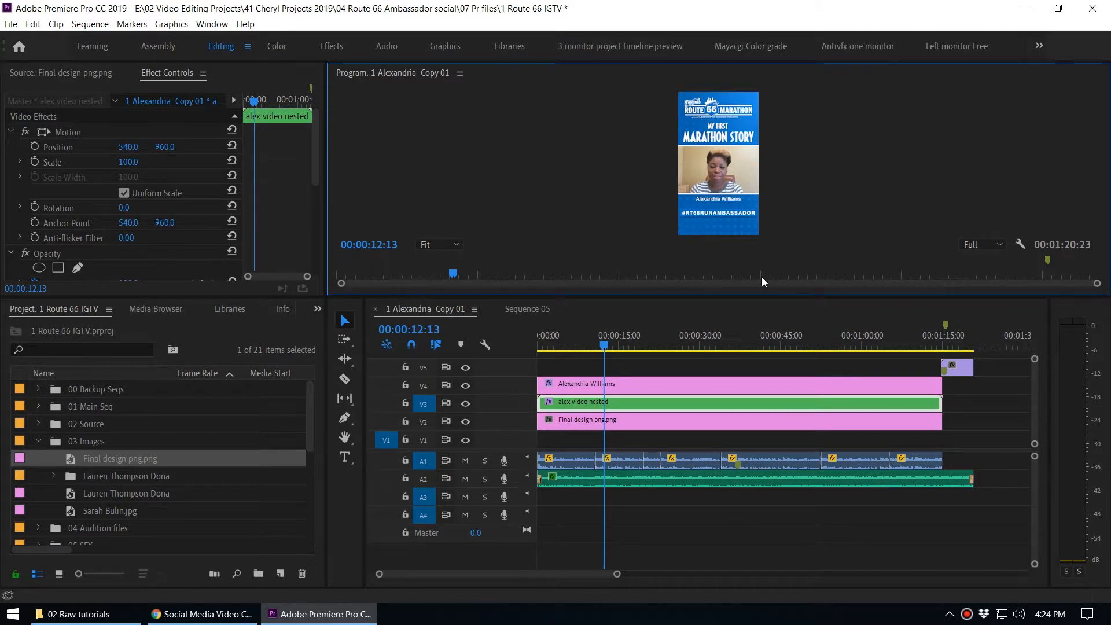
left_click(575, 343)
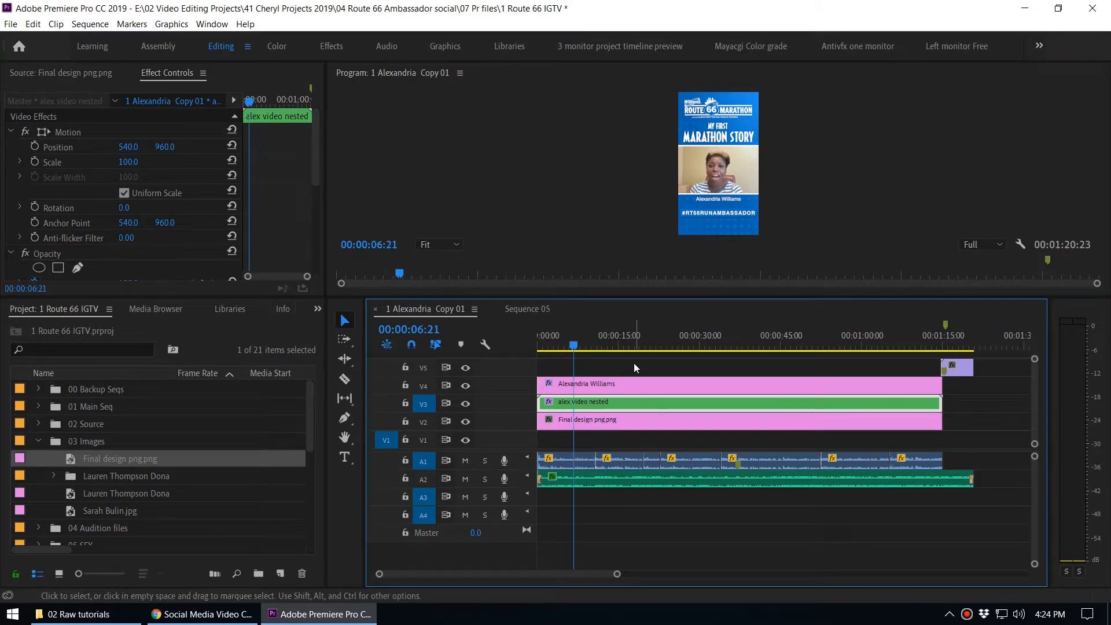
Examine the main sequence's timeline in detail around 00:00:10:05, 00:00:17:07 and 00:00:19:16 to locate cuts in the nested video
left_click(590, 354)
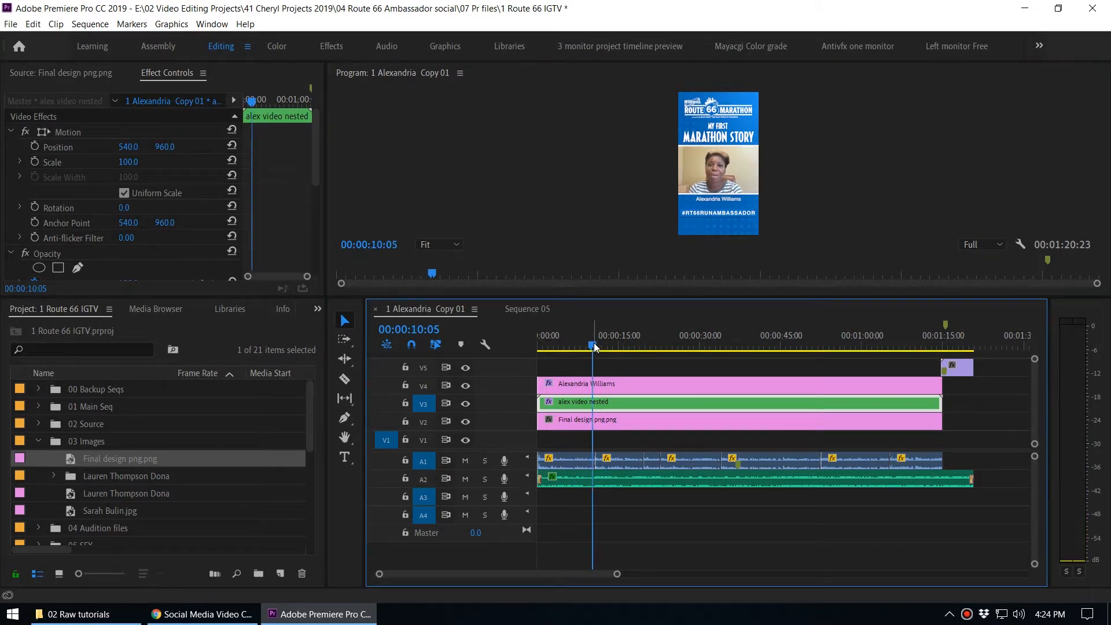
key("equal")
key("equal")
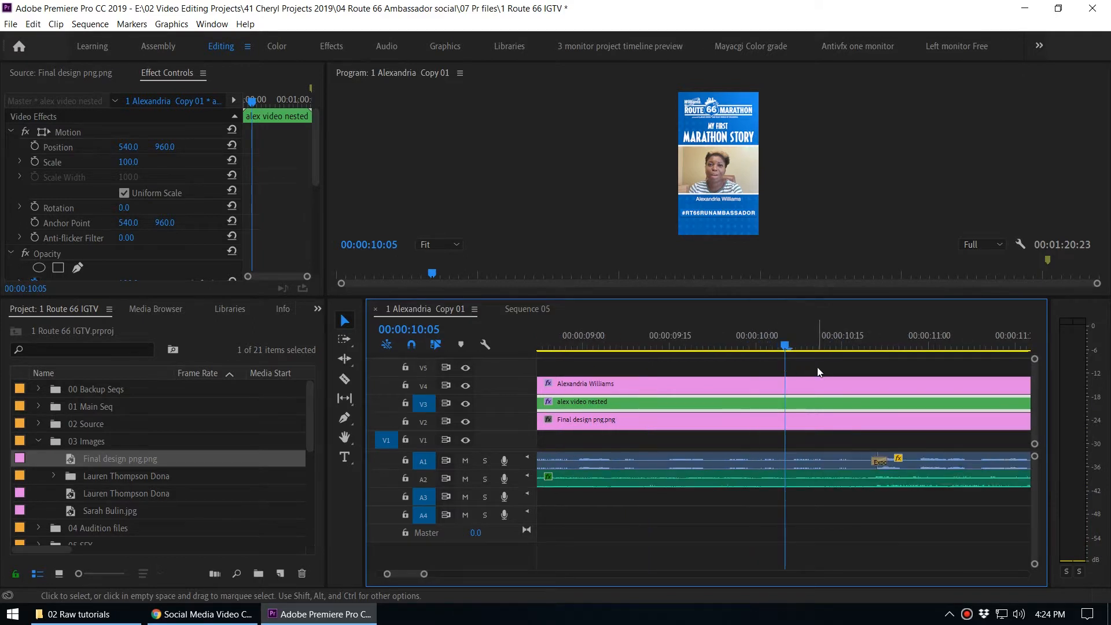
key("minus")
key("minus")
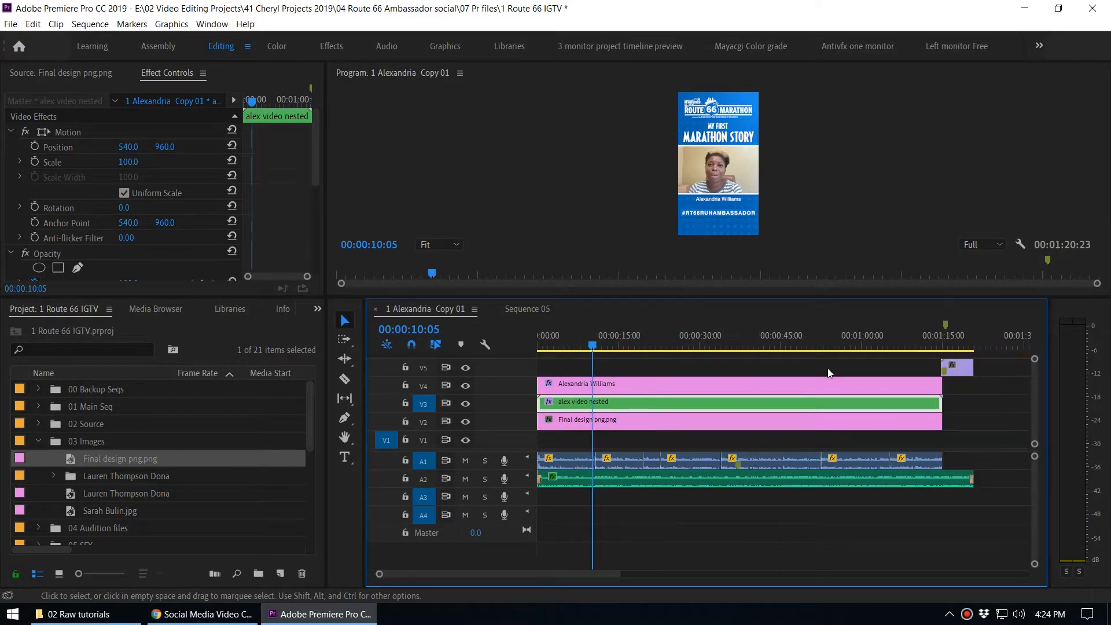
left_click_drag(633, 339, 631, 342)
key("equal")
key("equal")
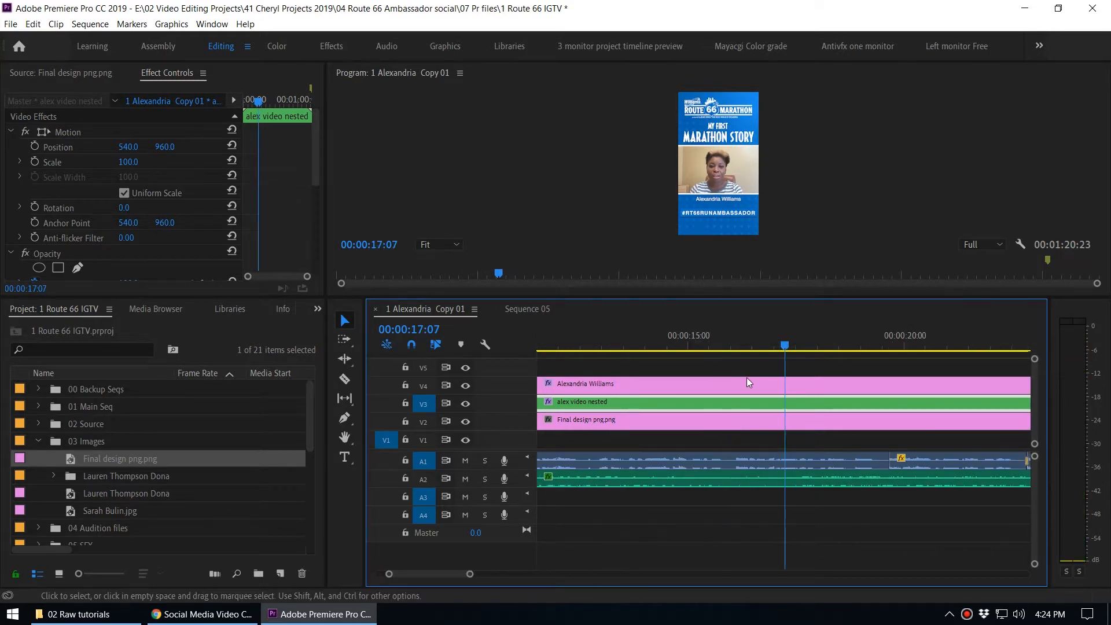
mouse_move(772, 343)
left_mouse_down()
mouse_move(789, 344)
mouse_move(777, 344)
left_mouse_up()
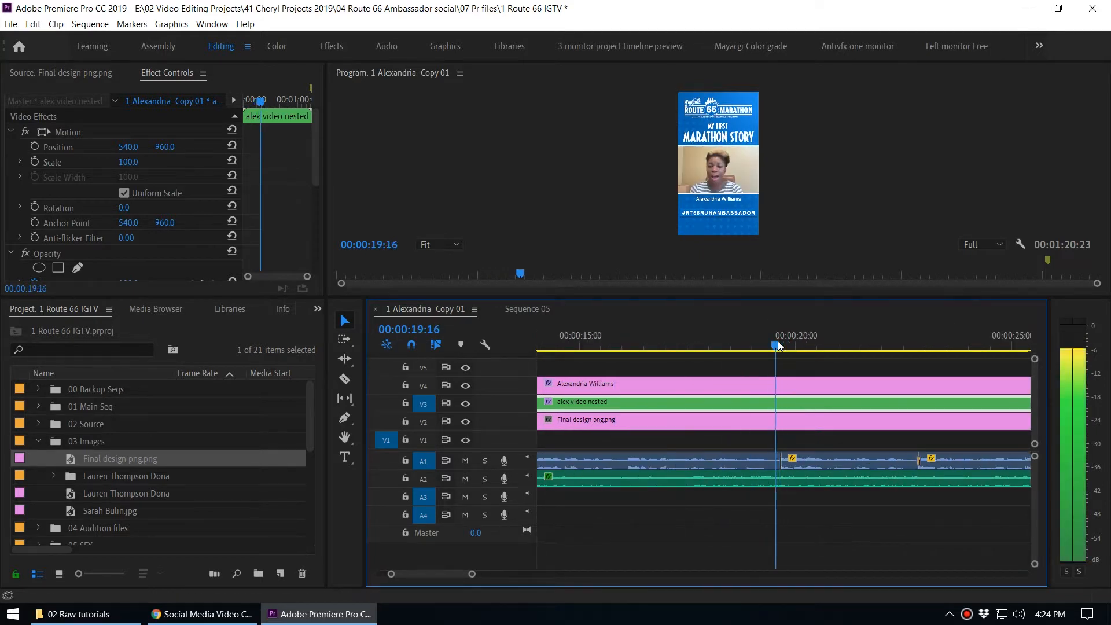
key("equal")
key("equal")
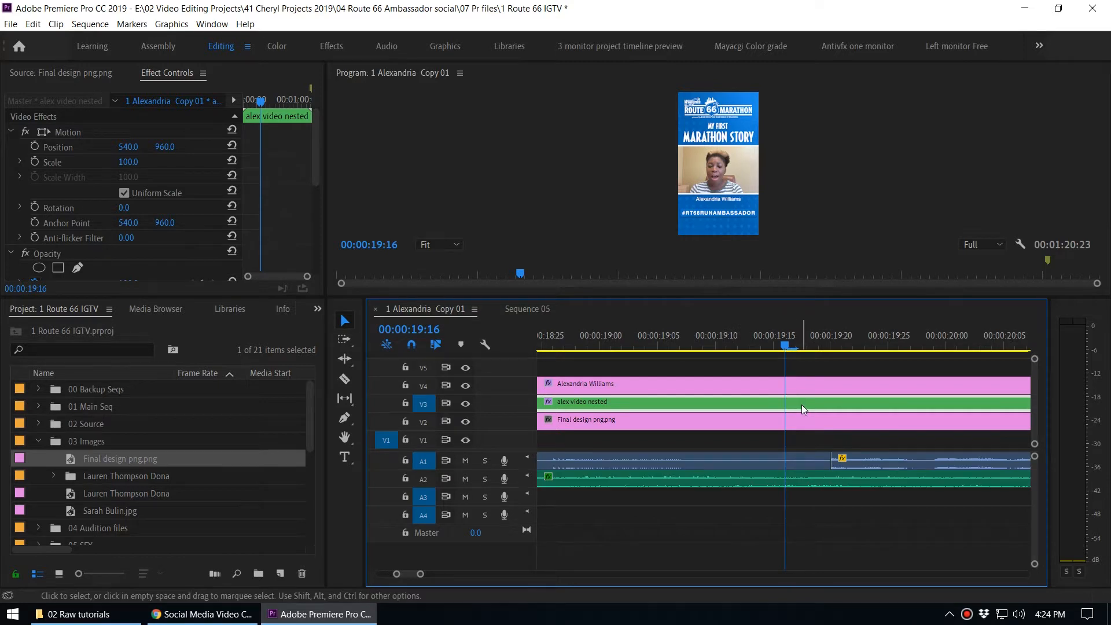
Open the nested video clip on V3 as its own sequence and play across its first cut
double_click(804, 404)
left_click_drag(716, 348, 638, 362)
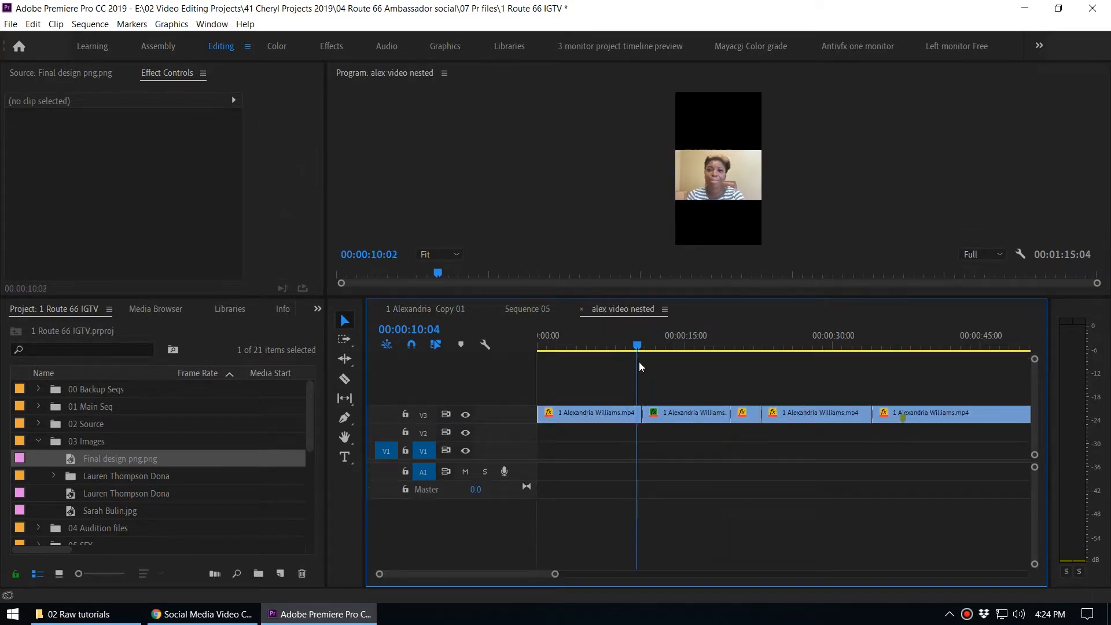
key("equal")
key("equal")
key("equal")
scroll(831, 372, "down", 2)
left_click_drag(654, 348, 661, 348)
left_click(585, 172)
left_click(666, 340)
key("space")
left_click(652, 346)
key("space")
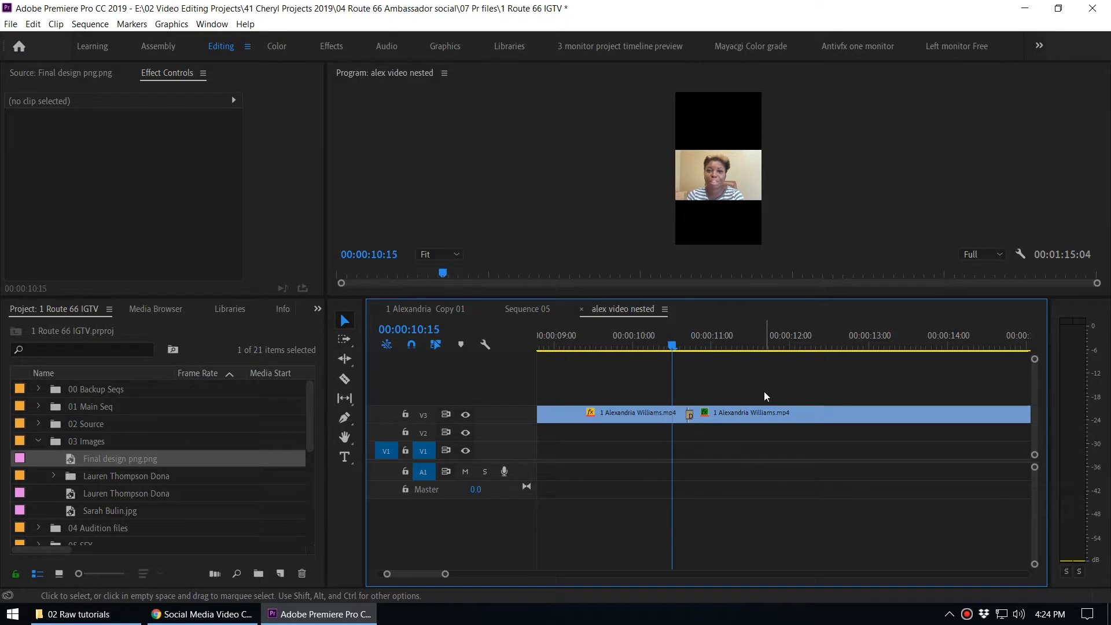
Place the playhead at 00:00:10:16, just before the Dip to White transition on the first cut, and examine it up close
left_click(658, 347)
key("equal")
key("equal")
key("equal")
key("equal")
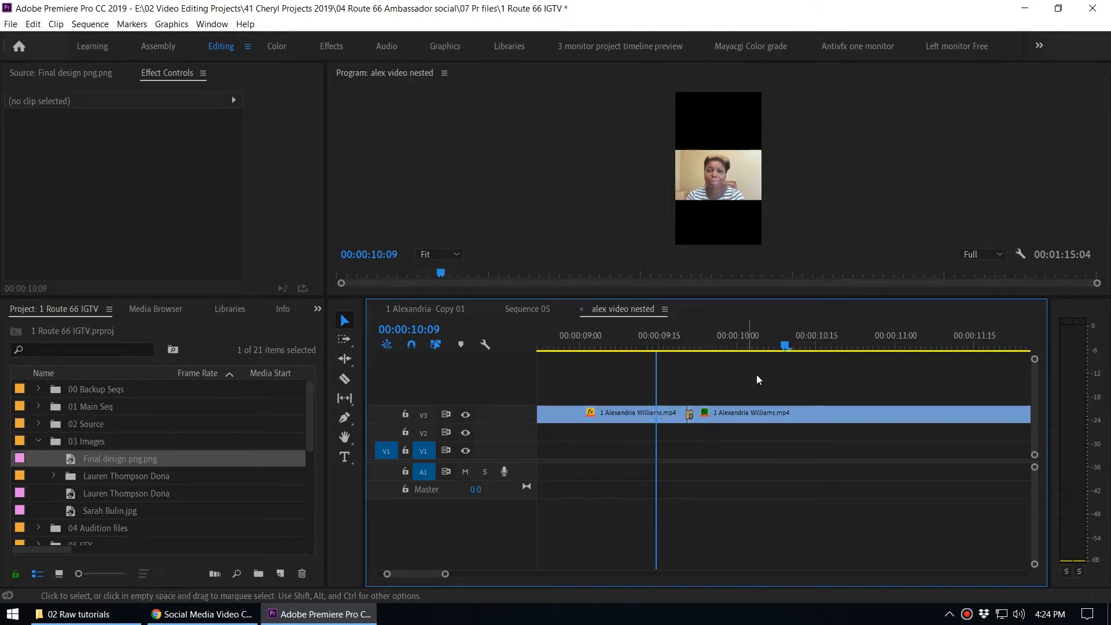
left_click(670, 344)
key("minus")
key("minus")
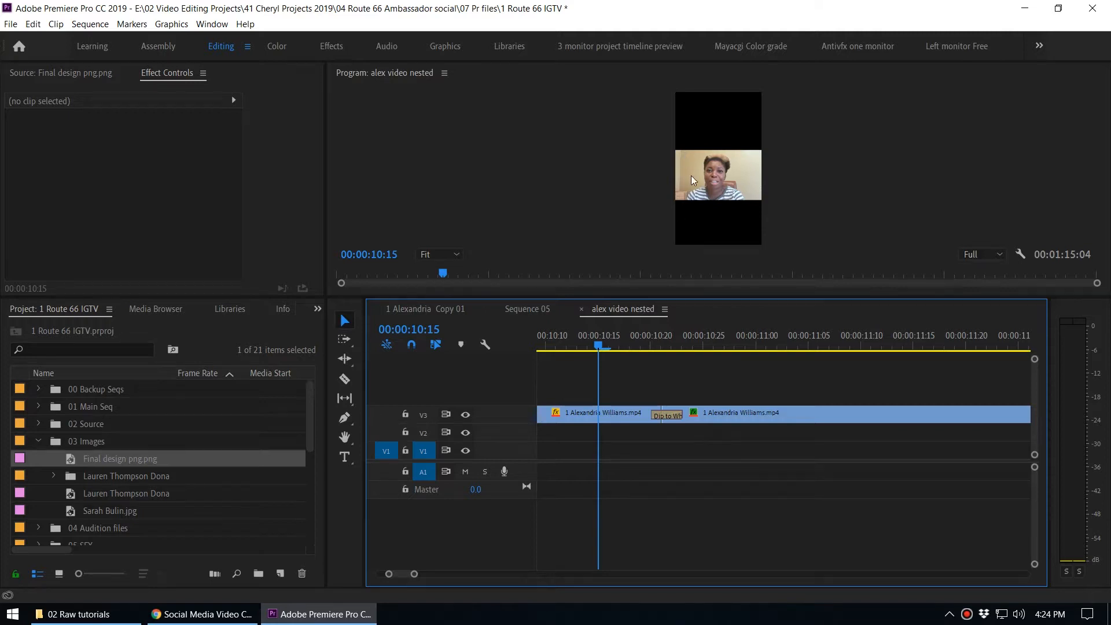
mouse_move(599, 345)
left_mouse_down()
mouse_move(693, 337)
mouse_move(608, 341)
left_mouse_up()
Examine the duration setting of the Dip to White transition on the first cut and accept the dialog
double_click(661, 416)
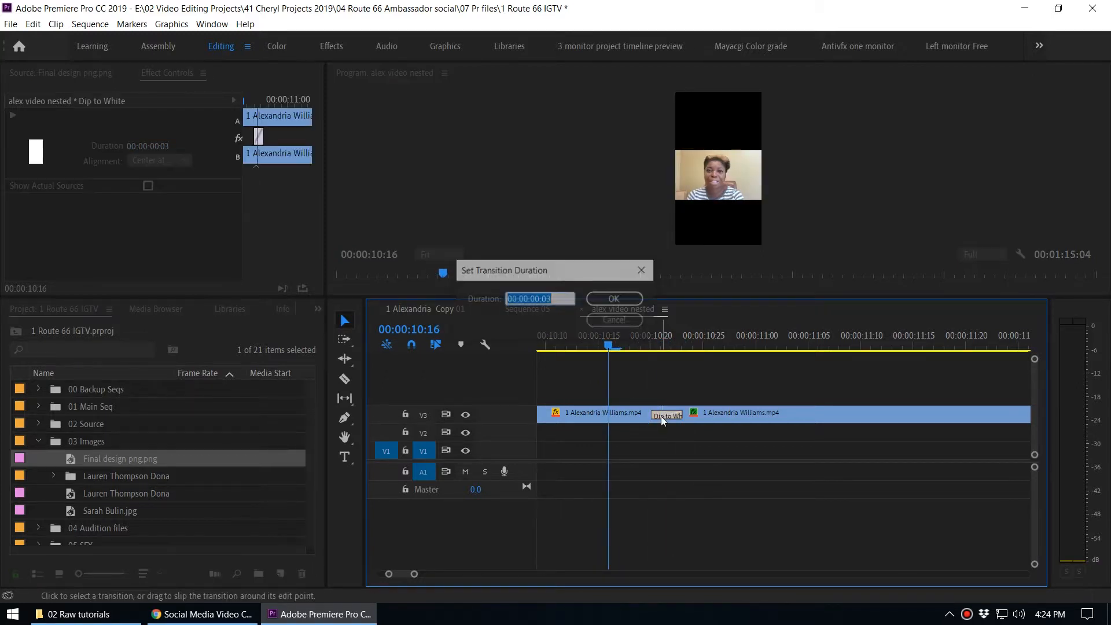
left_click_drag(550, 274, 681, 476)
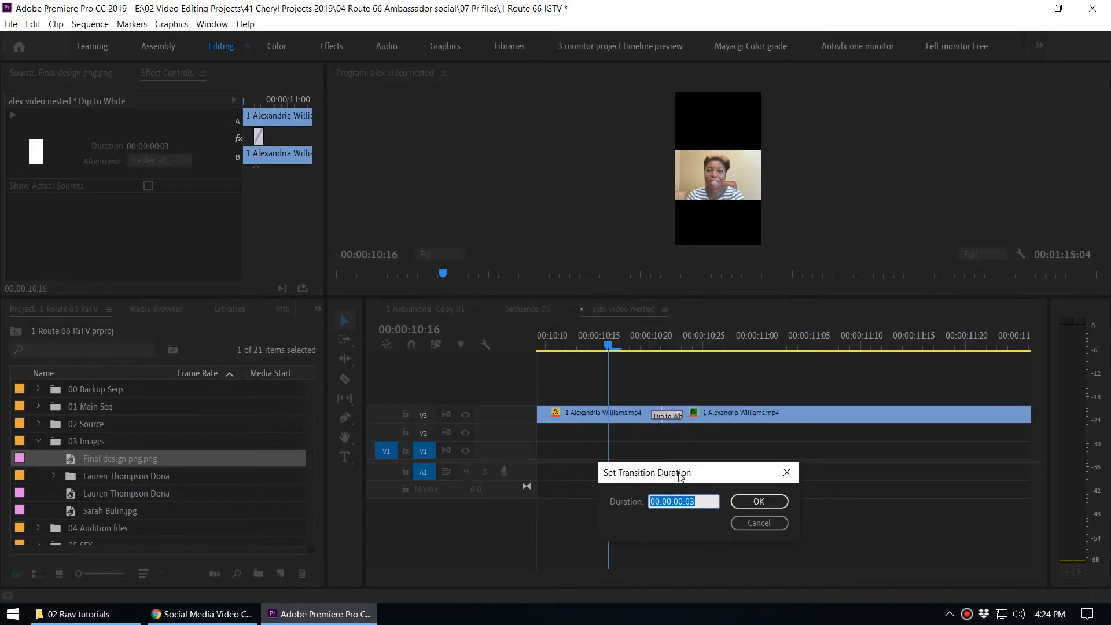
left_click(706, 501)
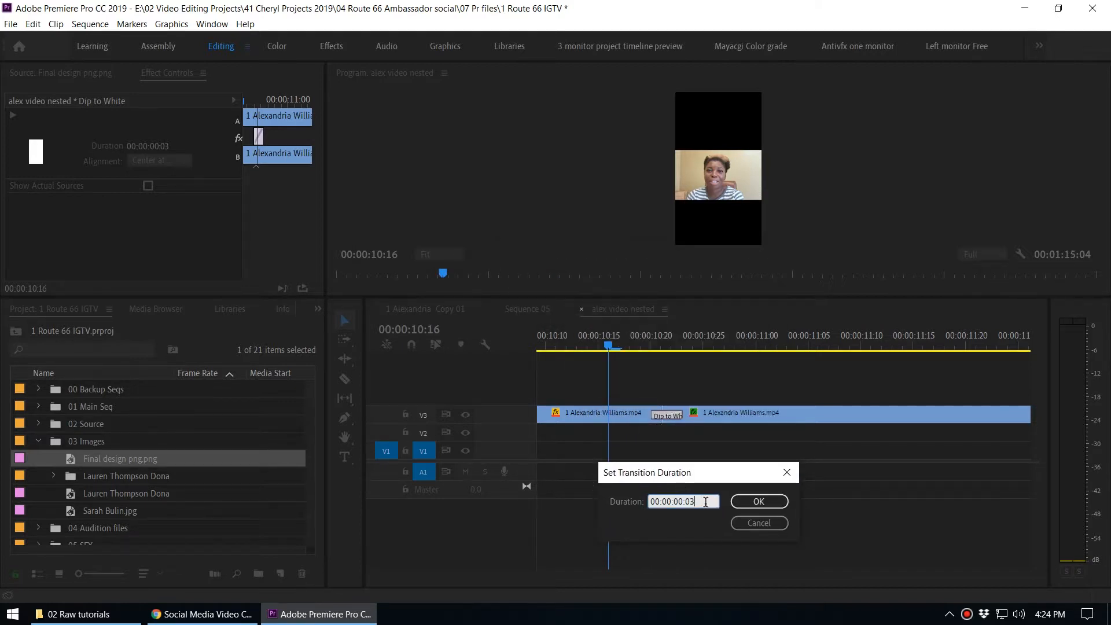
left_click(768, 506)
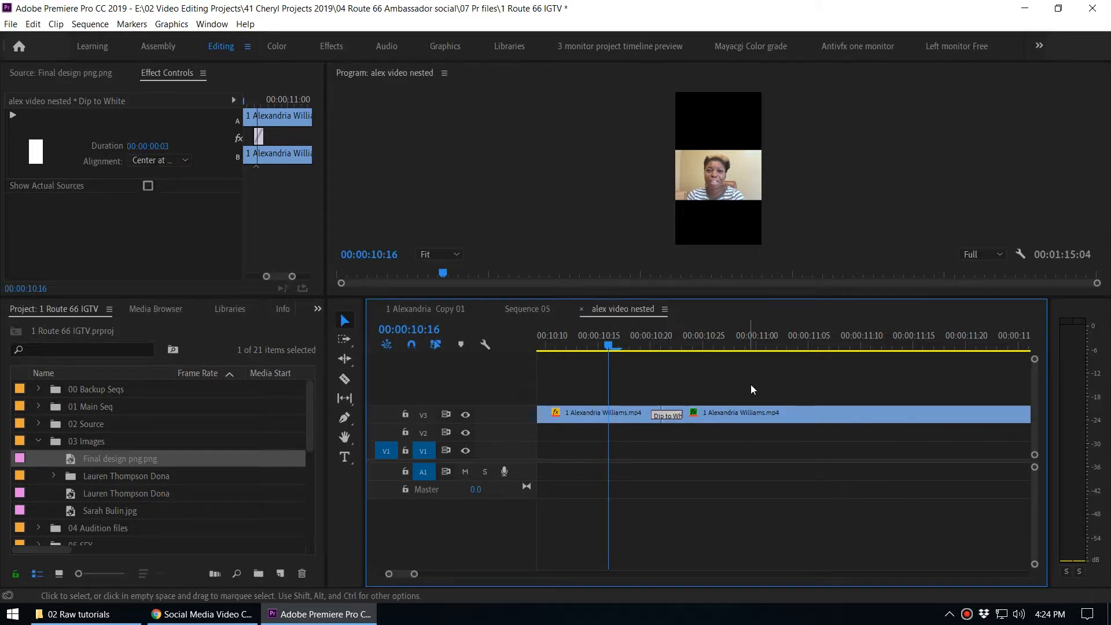
Play across the Dip to White transition and return the playhead to 00:00:10:11
key("minus")
key("space")
left_click(659, 339)
key("space")
left_click(670, 342)
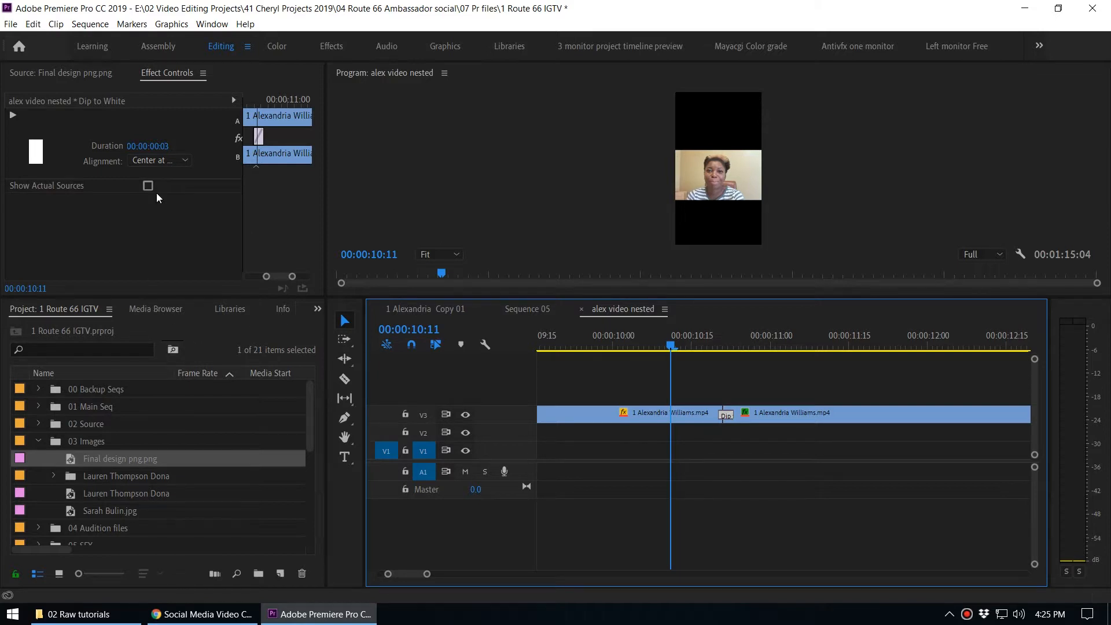
Search the effects for "dip" and apply the Dip to White transition to the first cut on V3
left_click(145, 247)
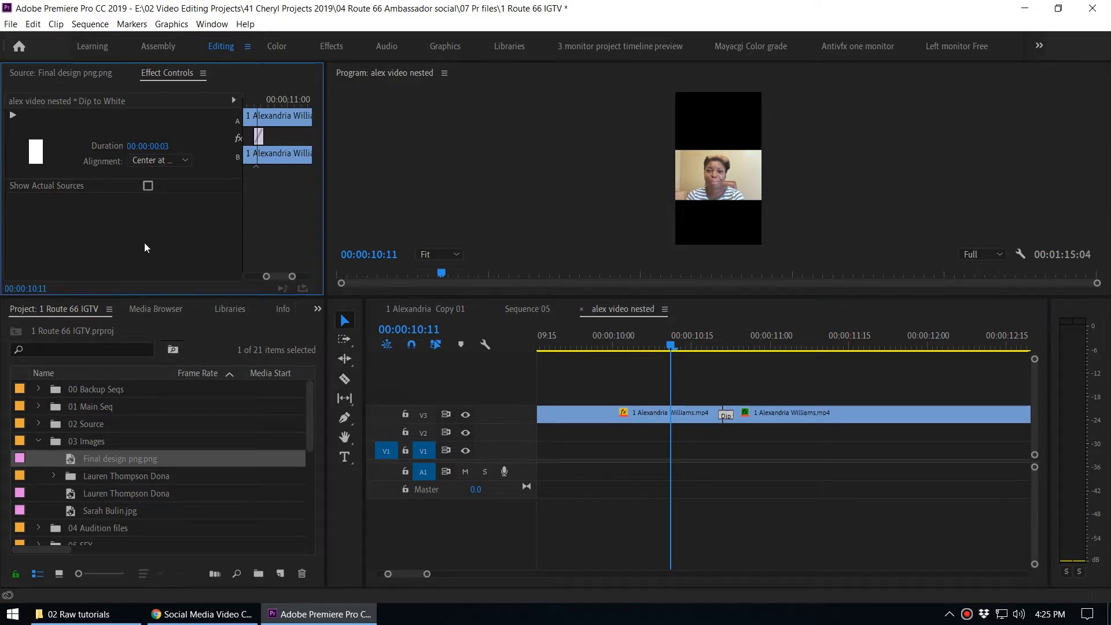
left_click(76, 73)
left_click(237, 315)
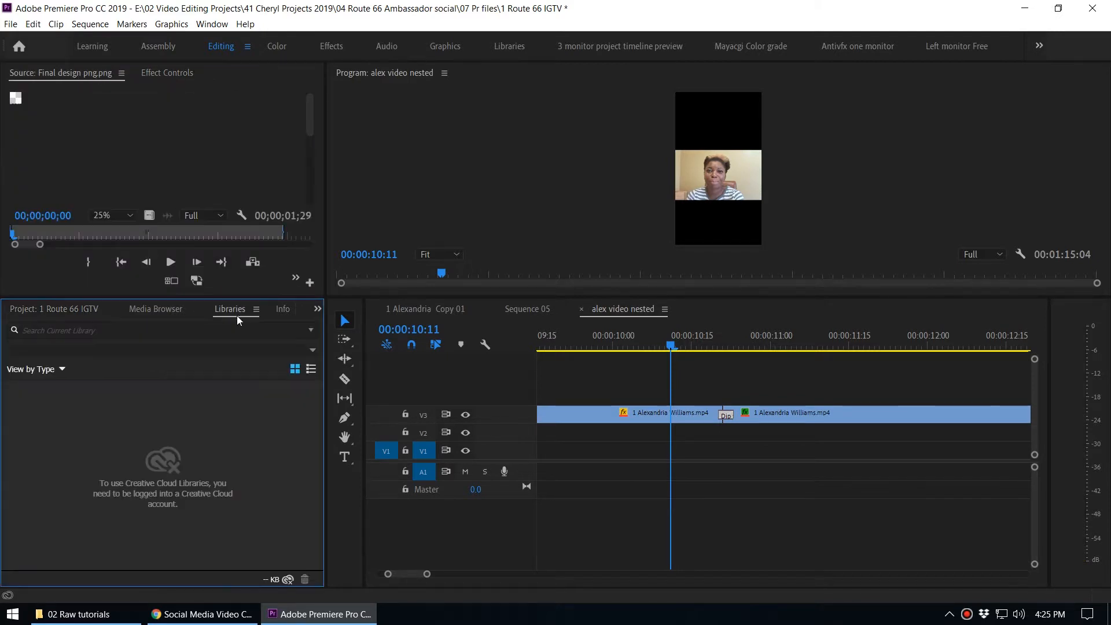
left_click(281, 309)
left_click(318, 309)
left_click(359, 392)
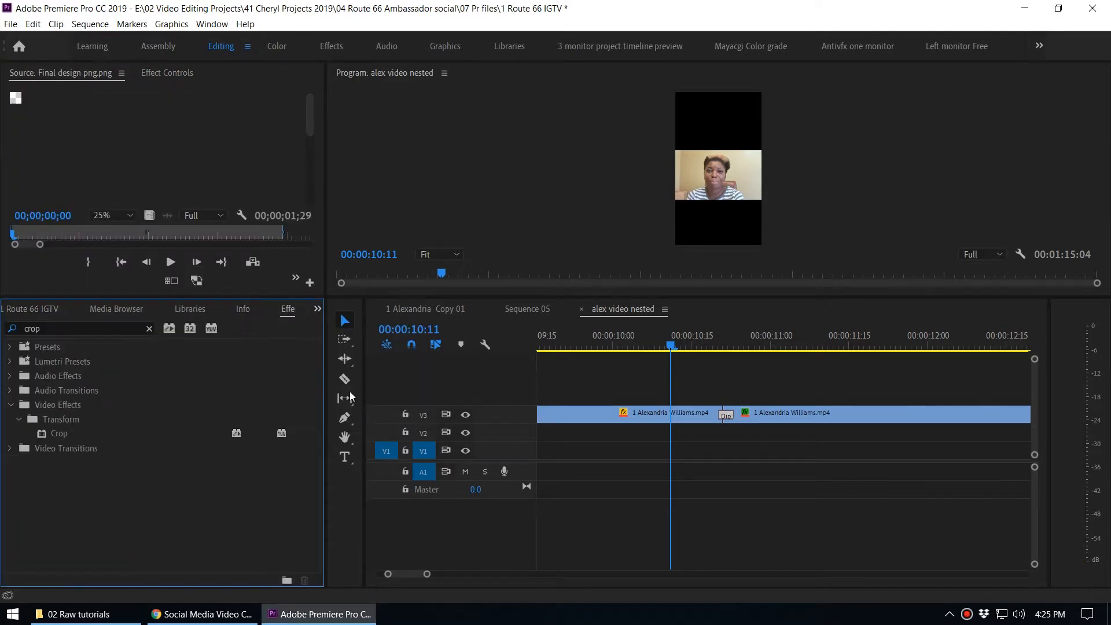
left_click(76, 328)
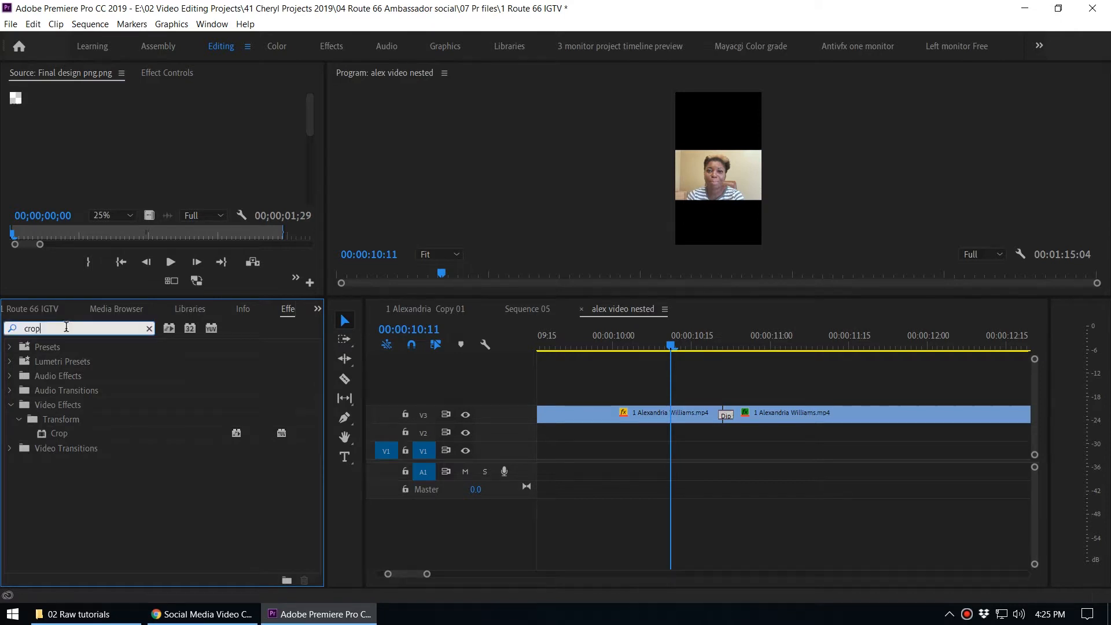
type("dip")
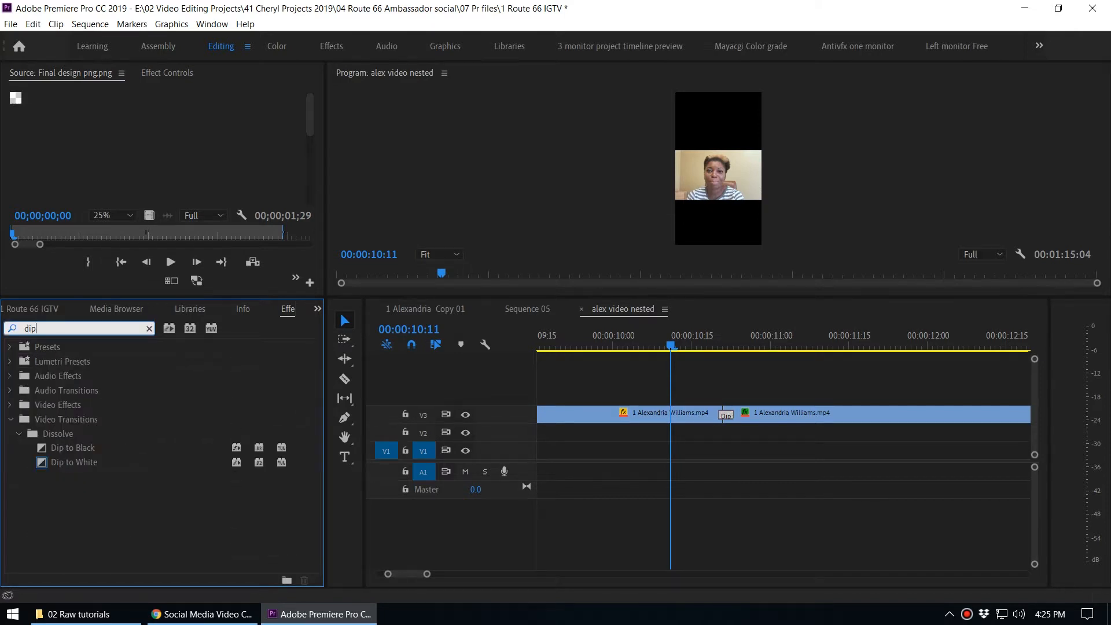
left_click_drag(58, 463, 725, 414)
Check the duration of the Dip to White transition on the first cut and delete the transition
double_click(726, 415)
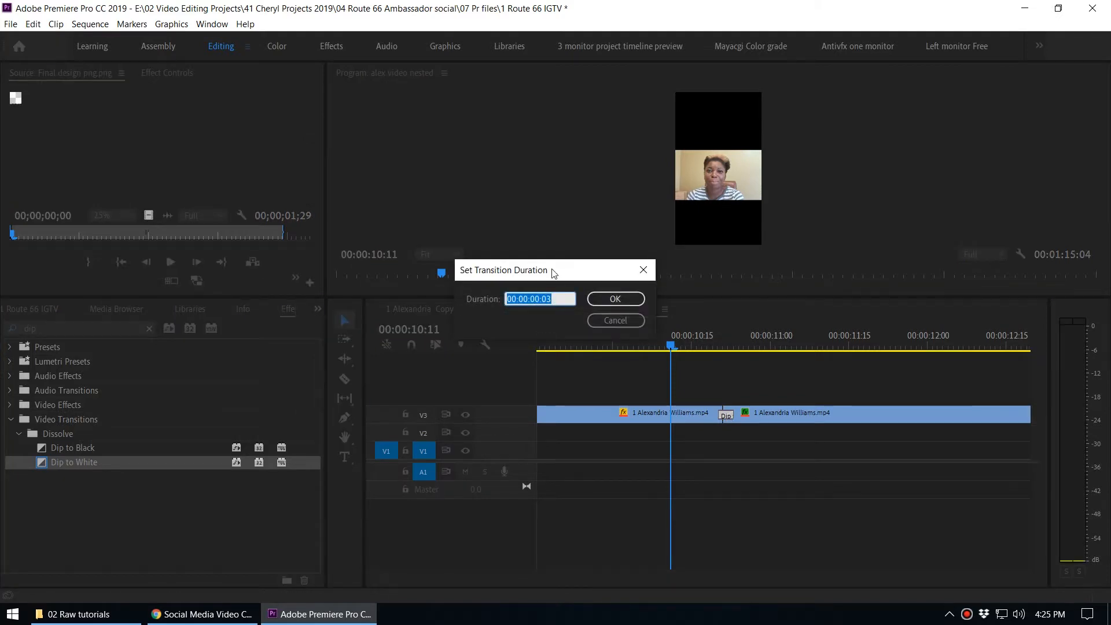
left_click_drag(551, 276, 623, 331)
left_click(688, 355)
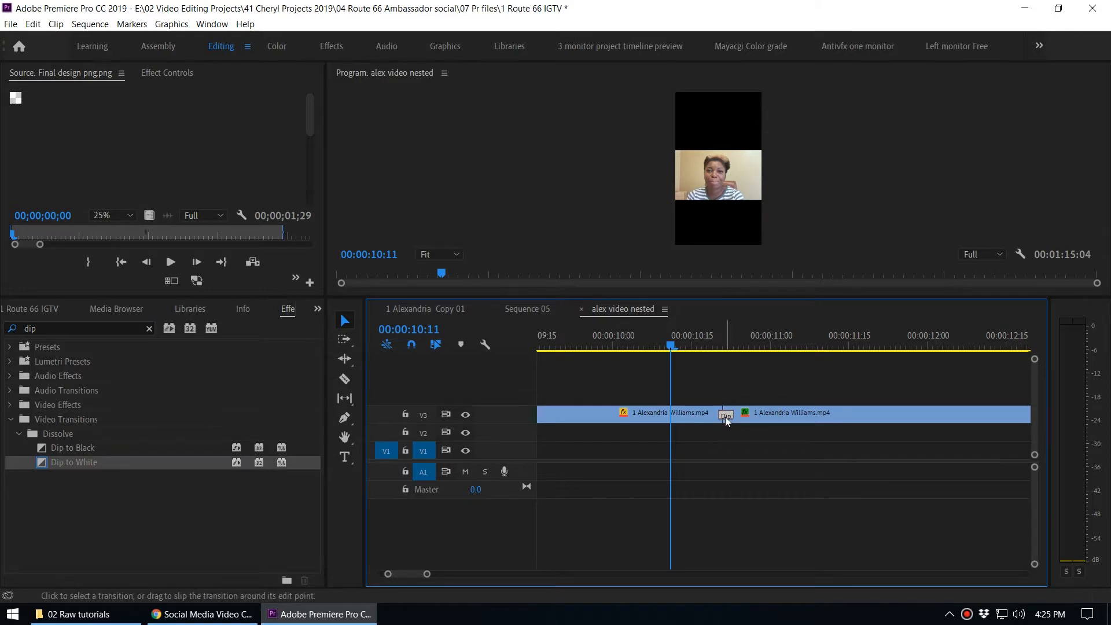
key("Delete")
key("ctrl+z")
double_click(726, 414)
left_click(636, 297)
key("Delete")
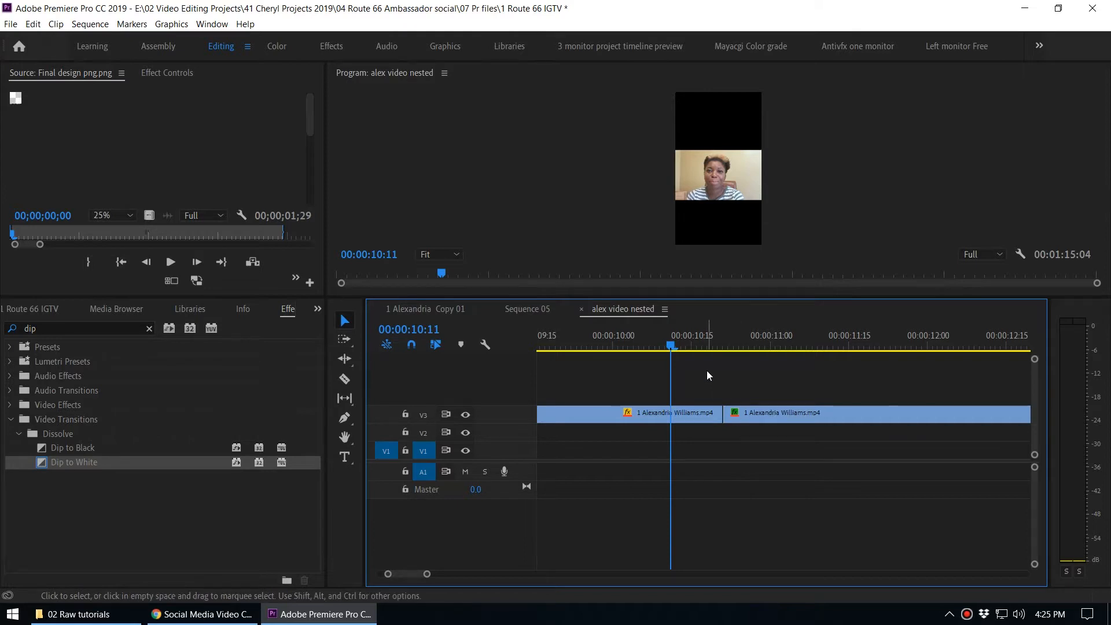
Set Dip to Black as the default video transition
right_click(43, 464)
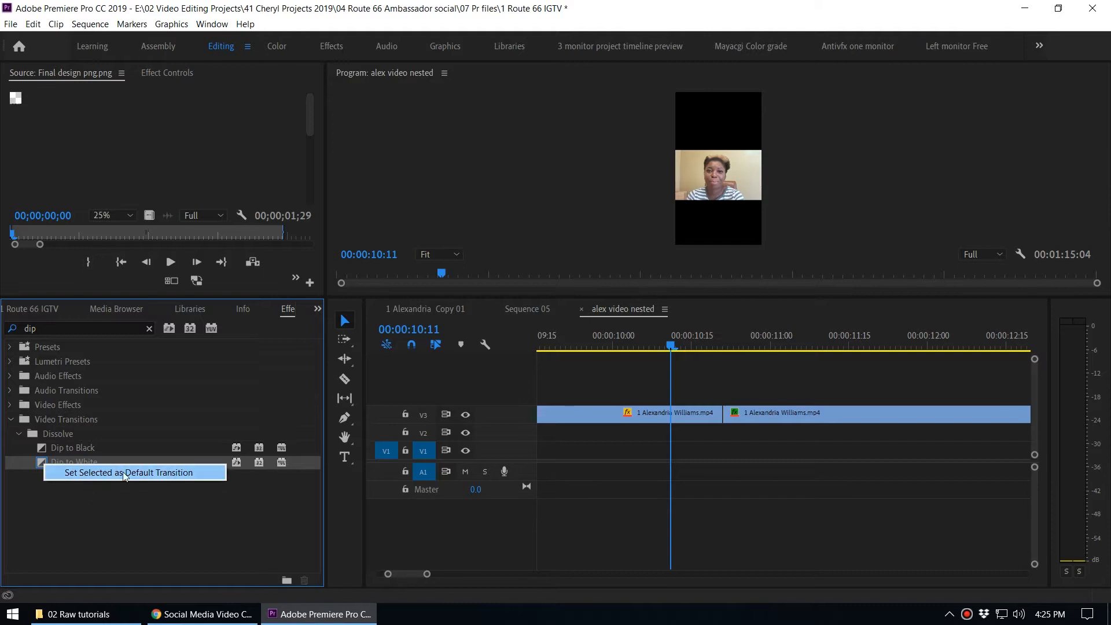
left_click(730, 392)
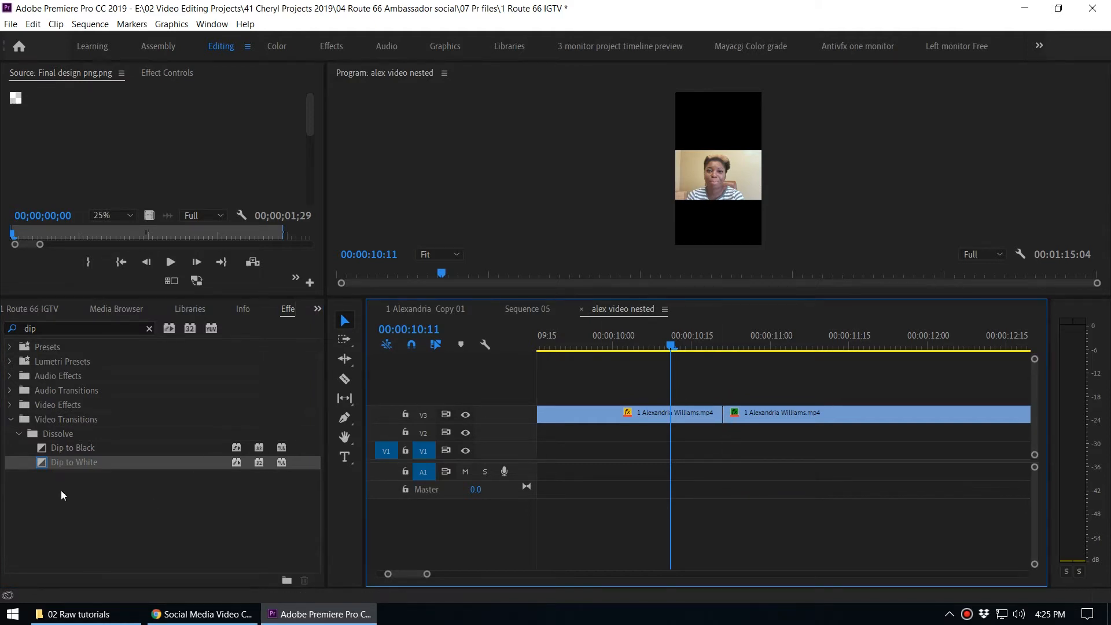
left_click(78, 498)
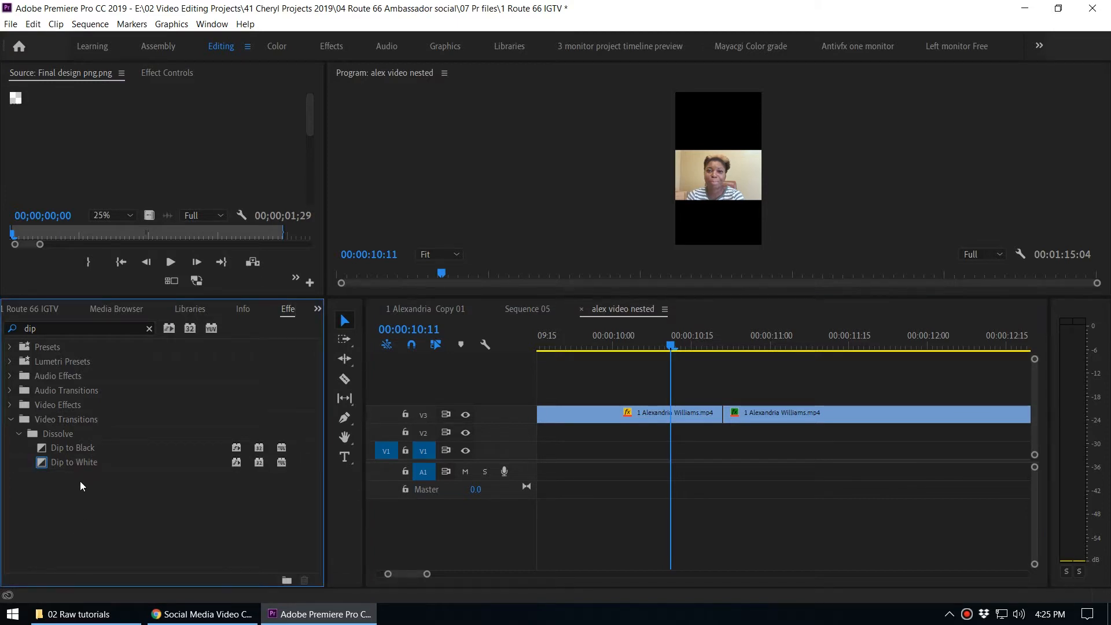
left_click(75, 444)
right_click(75, 444)
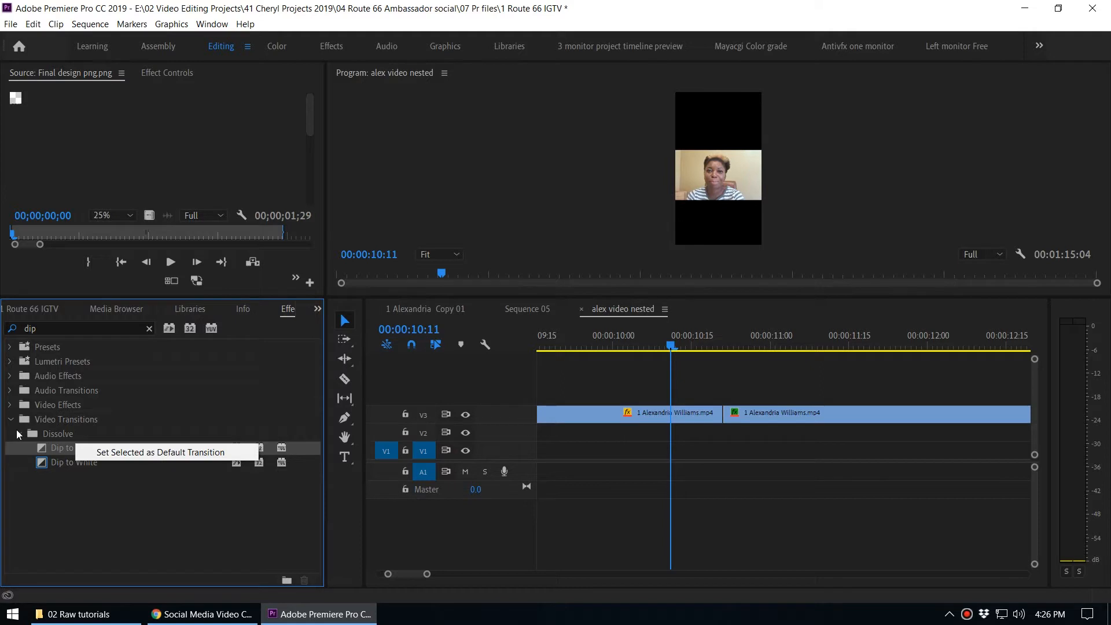
left_click(119, 452)
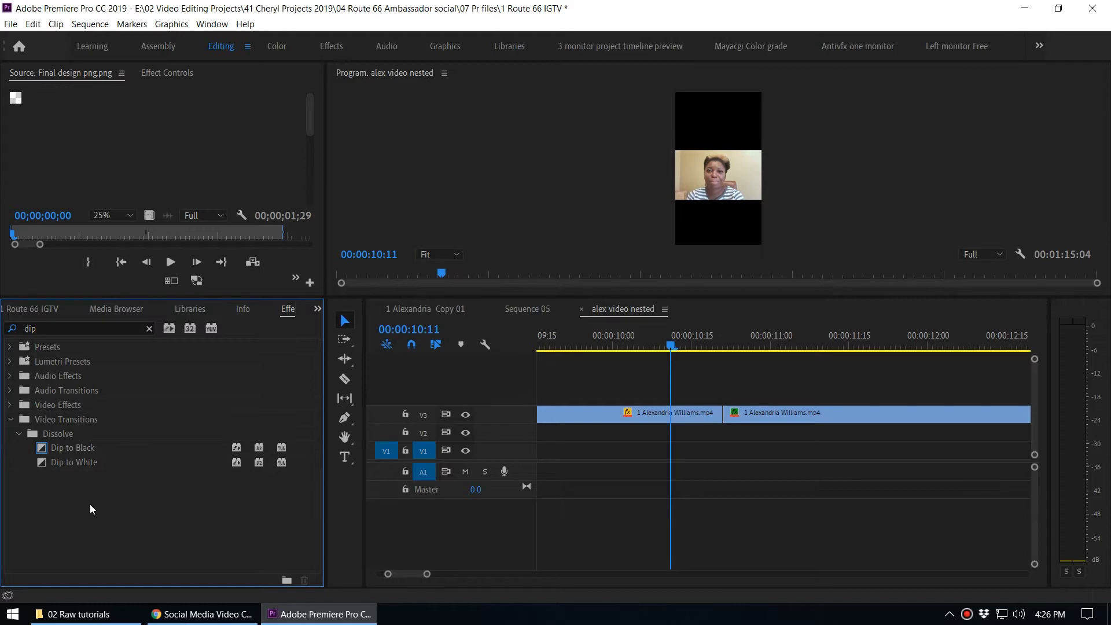
Try the default Dip to Black transition on the first cut on V3 and delete it after previewing
left_click(721, 412)
key("ctrl+d")
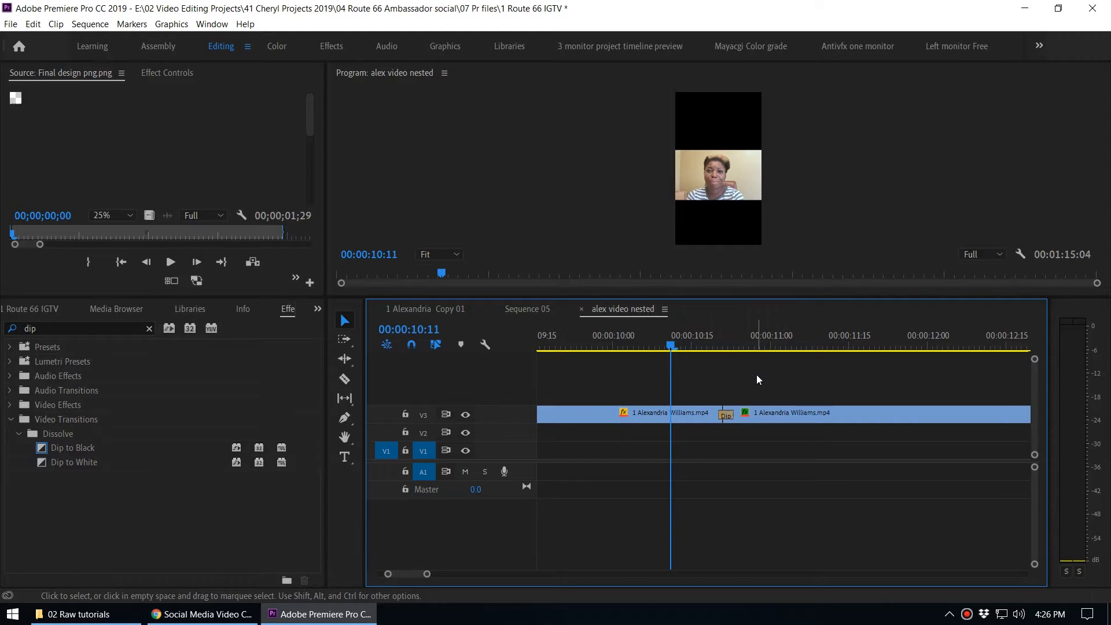
scroll(757, 376, "down", 5)
scroll(756, 377, "up", 4)
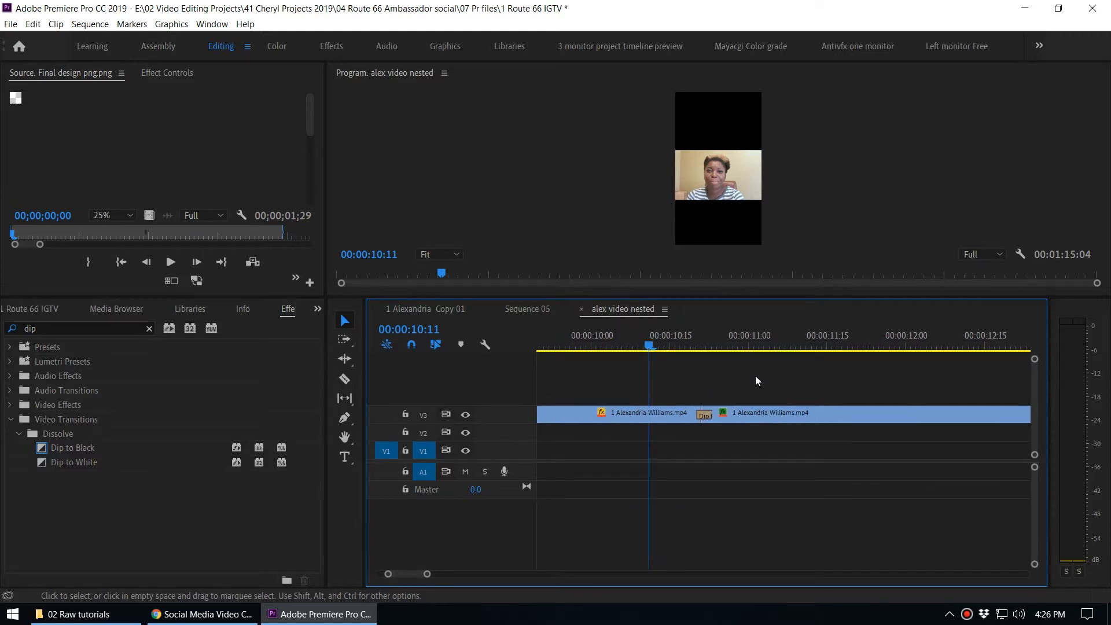
key("space")
left_click(681, 346)
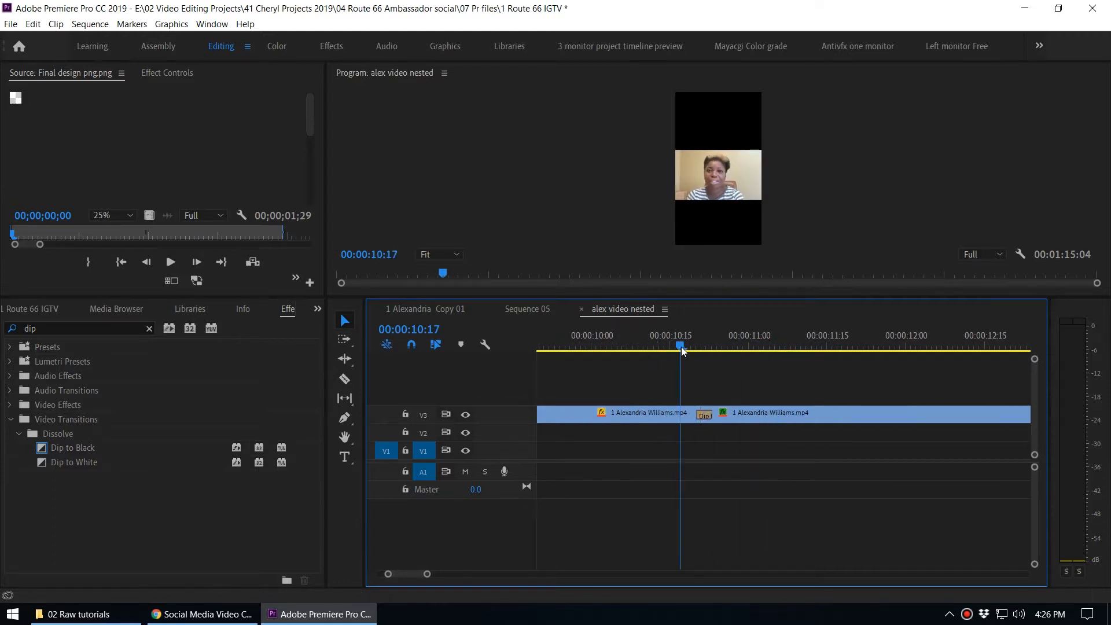
left_click(705, 415)
key("Delete")
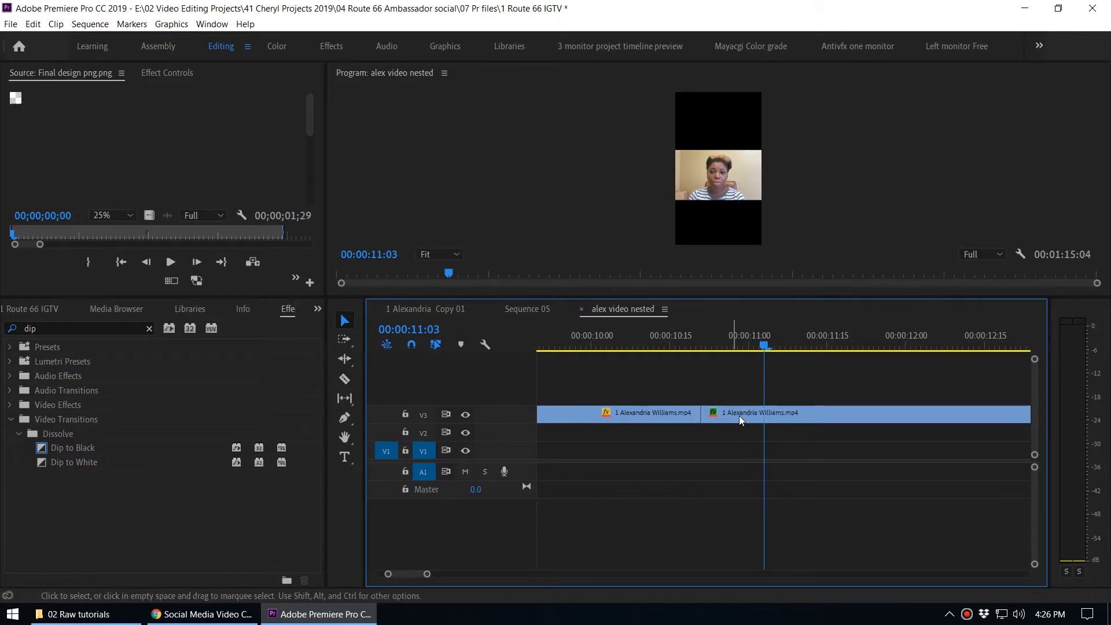
View all the clips of the nested sequence and scrub across their cuts to 00:01:03:22
key("minus")
key("minus")
key("minus")
key("minus")
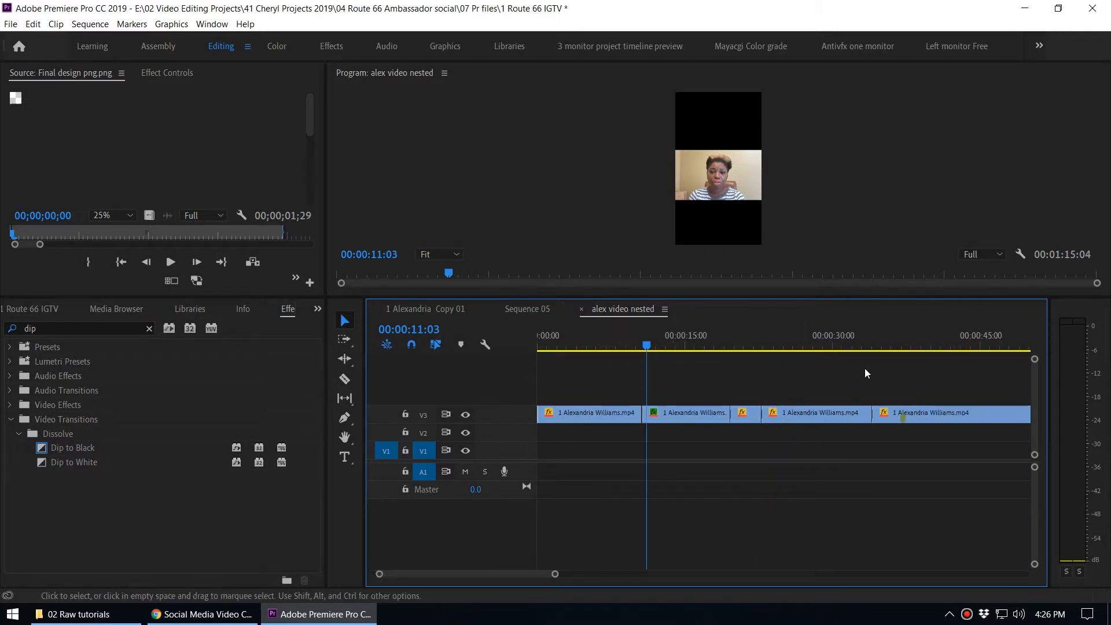
key("minus")
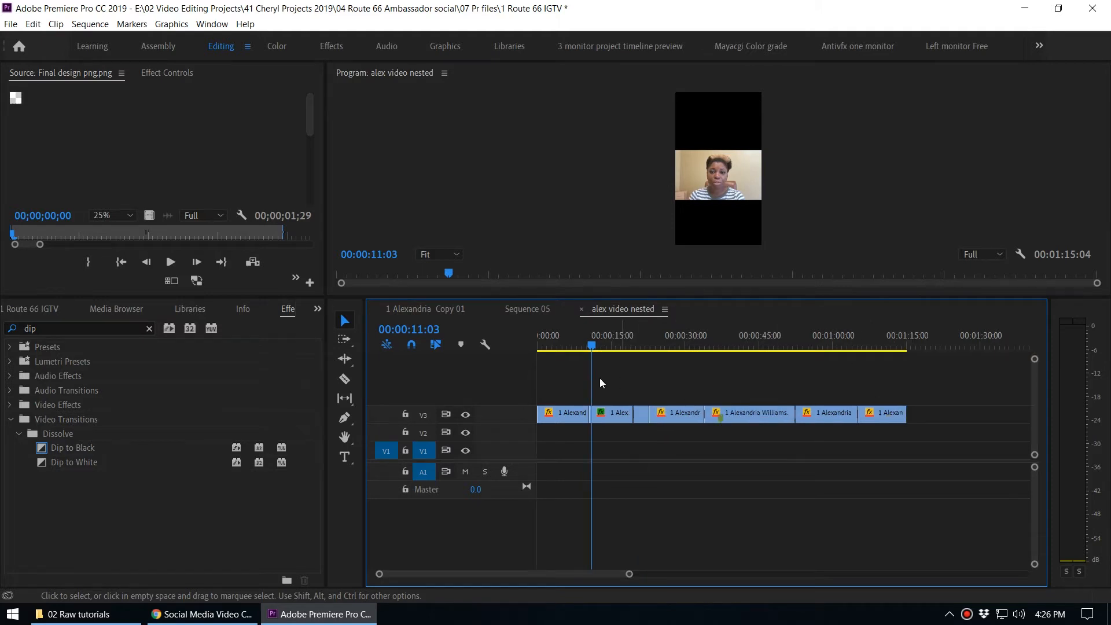
left_click_drag(590, 345, 852, 347)
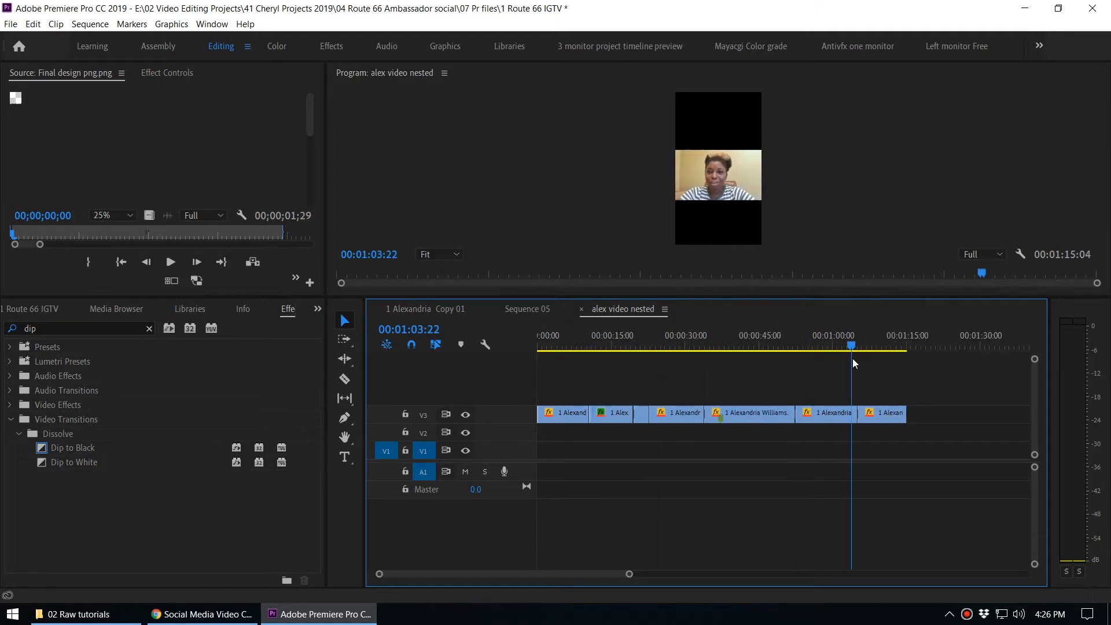
Set Dip to White as the default video transition and place the playhead at 00:00:18:02 in the nested sequence
left_click_drag(576, 380, 890, 425)
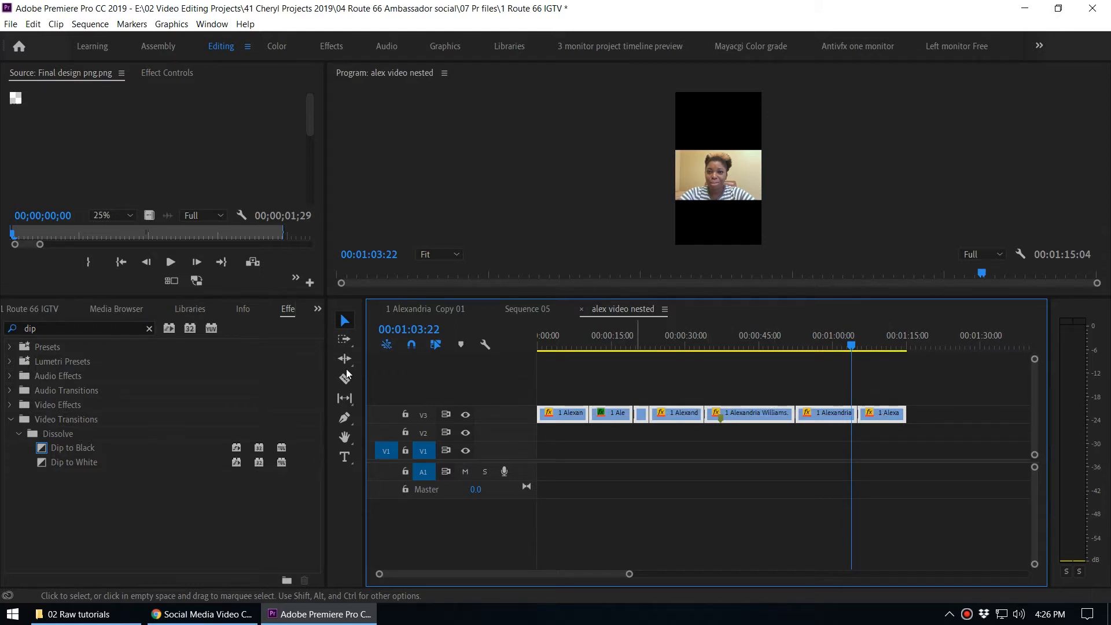
left_click(68, 463)
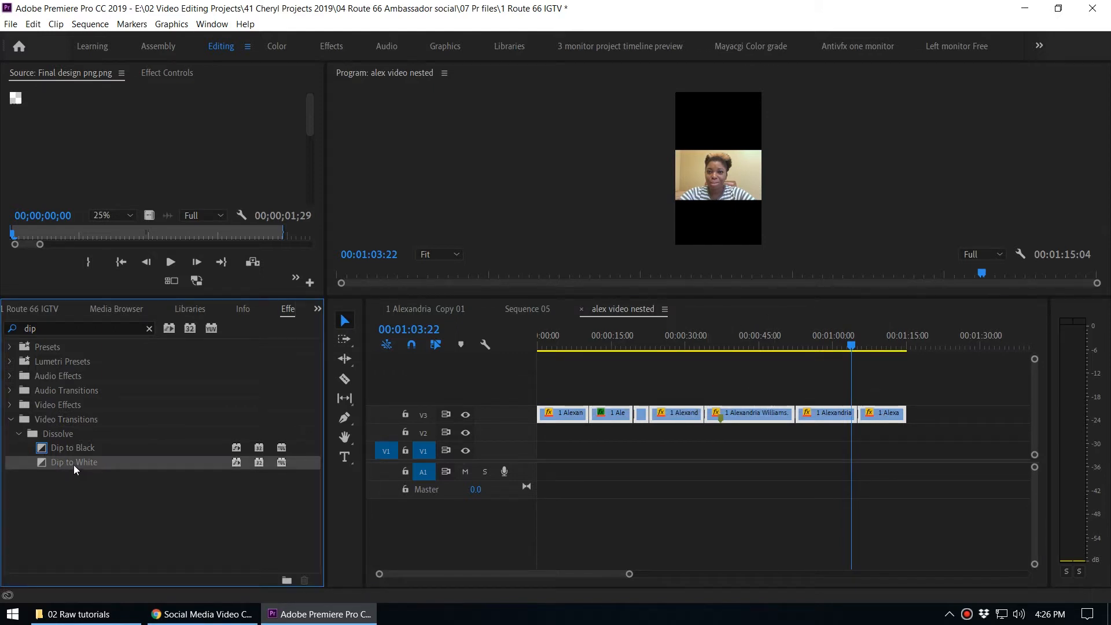
right_click(74, 463)
left_click(102, 472)
left_click(627, 334)
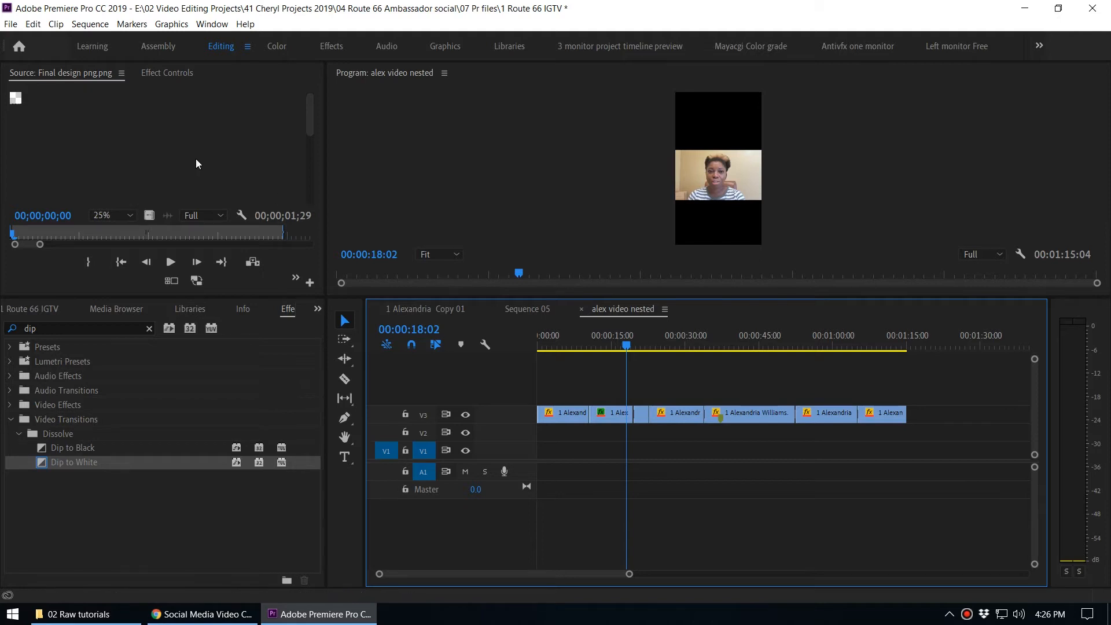
Check the default video transition duration in the Timeline preferences and accept the settings
left_click(33, 24)
mouse_move(93, 406)
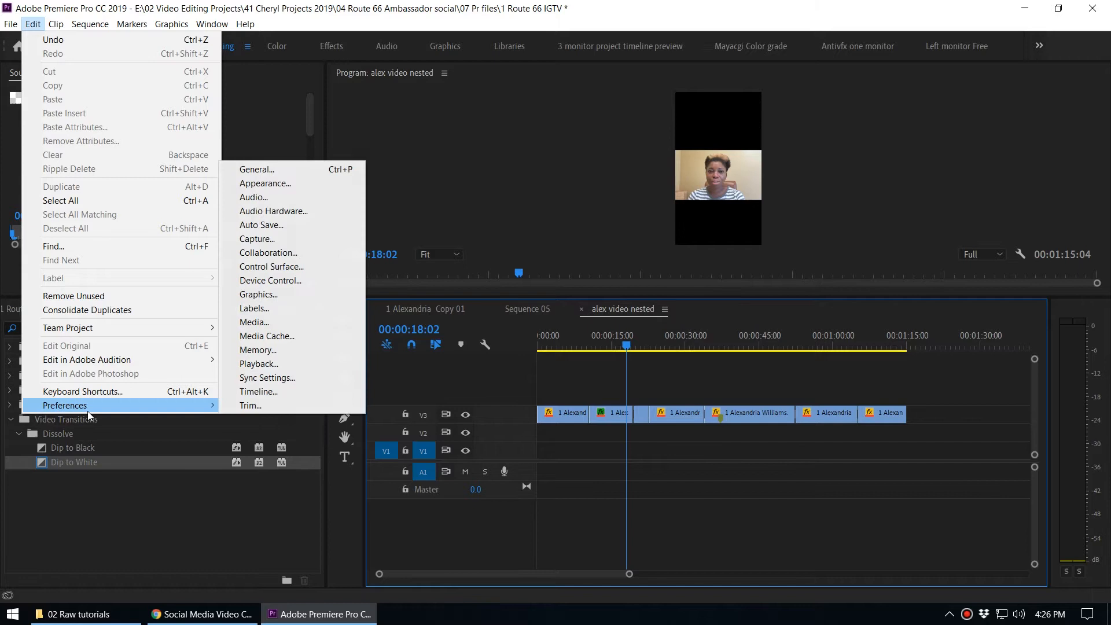
left_click(295, 183)
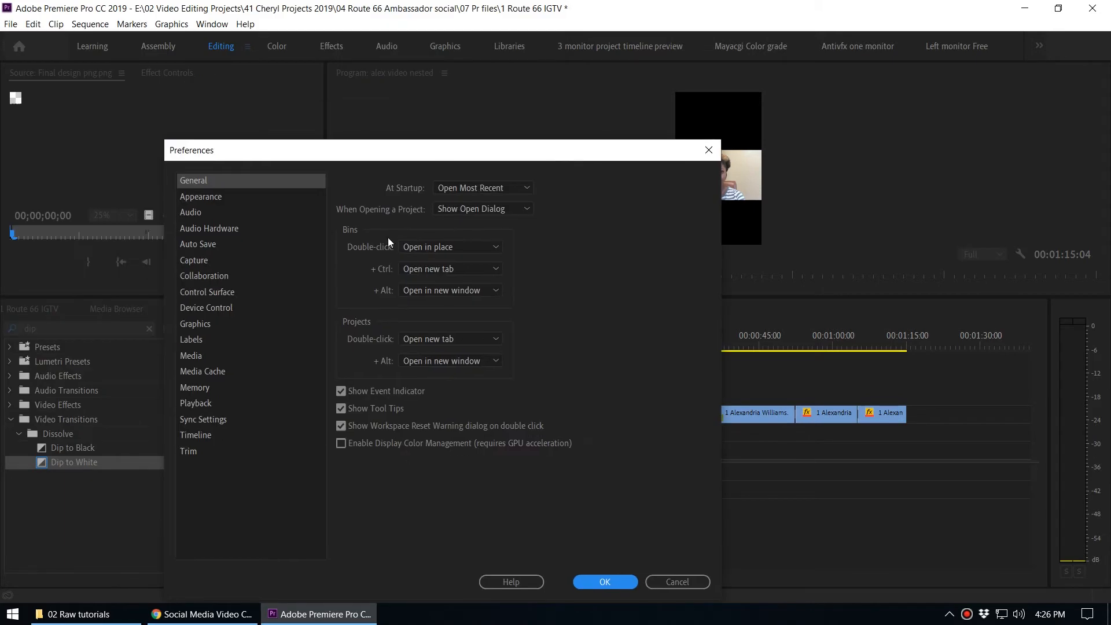
left_click(201, 404)
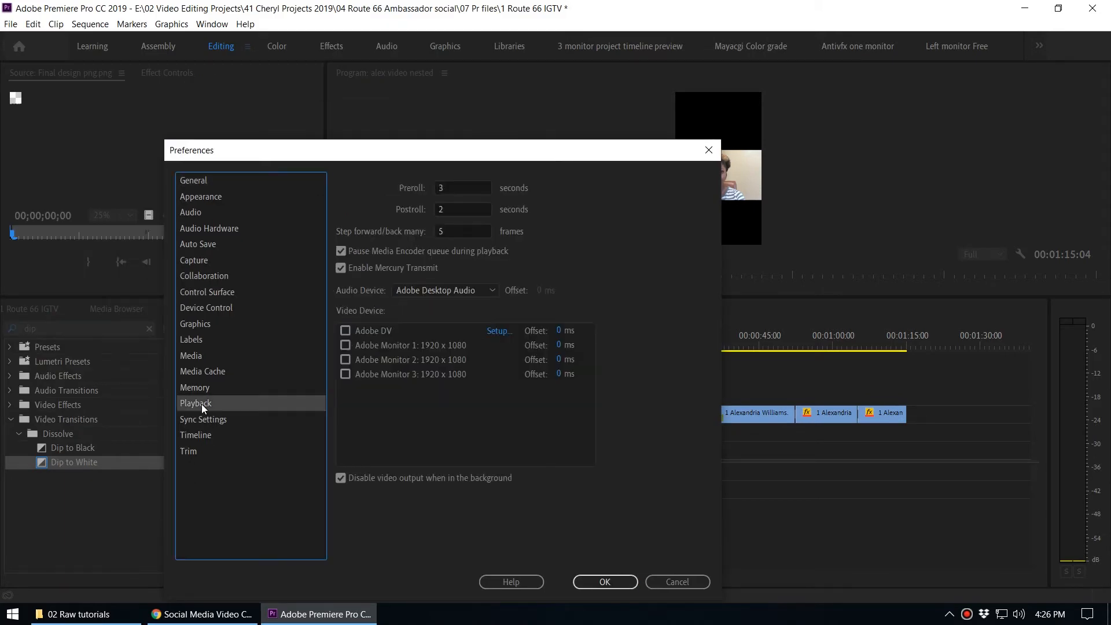
left_click(202, 436)
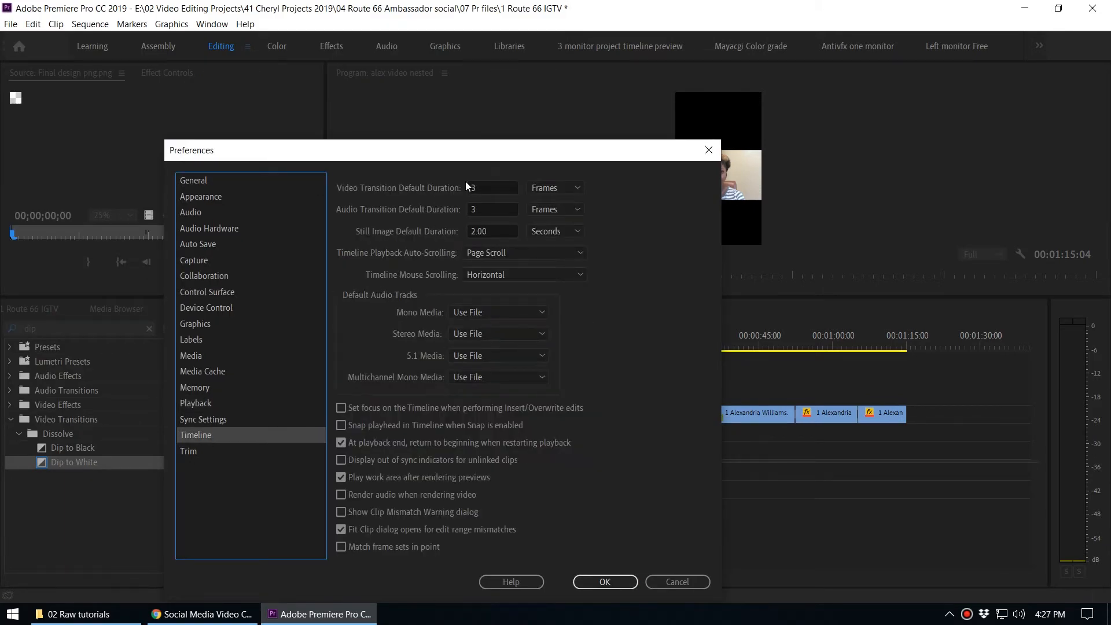
left_click_drag(466, 153, 426, 106)
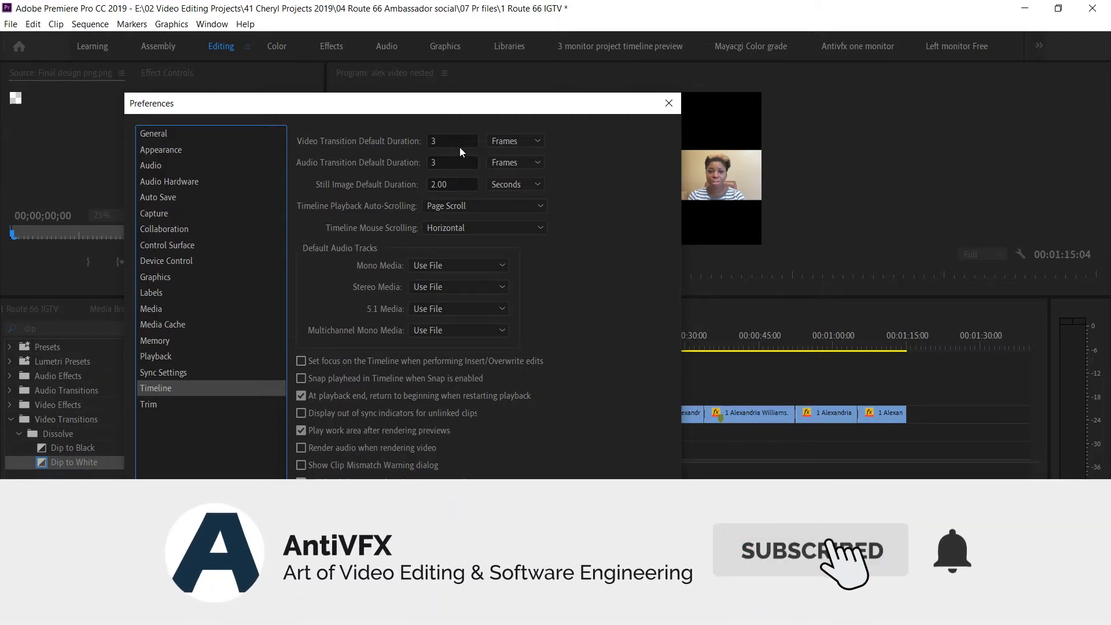
left_click_drag(455, 103, 426, 105)
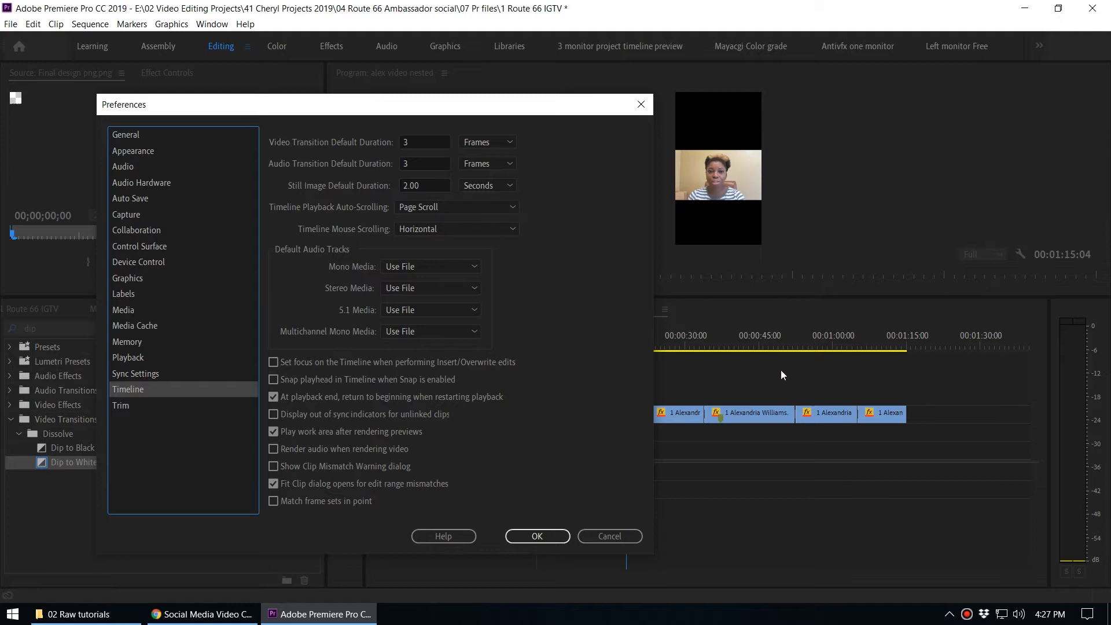
left_click_drag(373, 107, 369, 96)
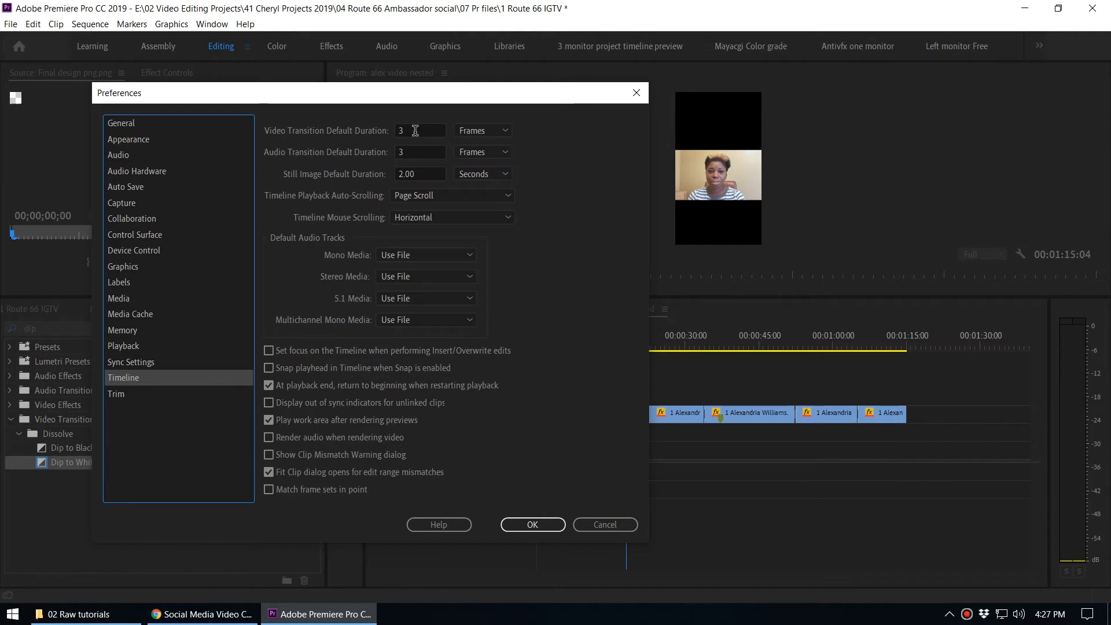
left_click(415, 131)
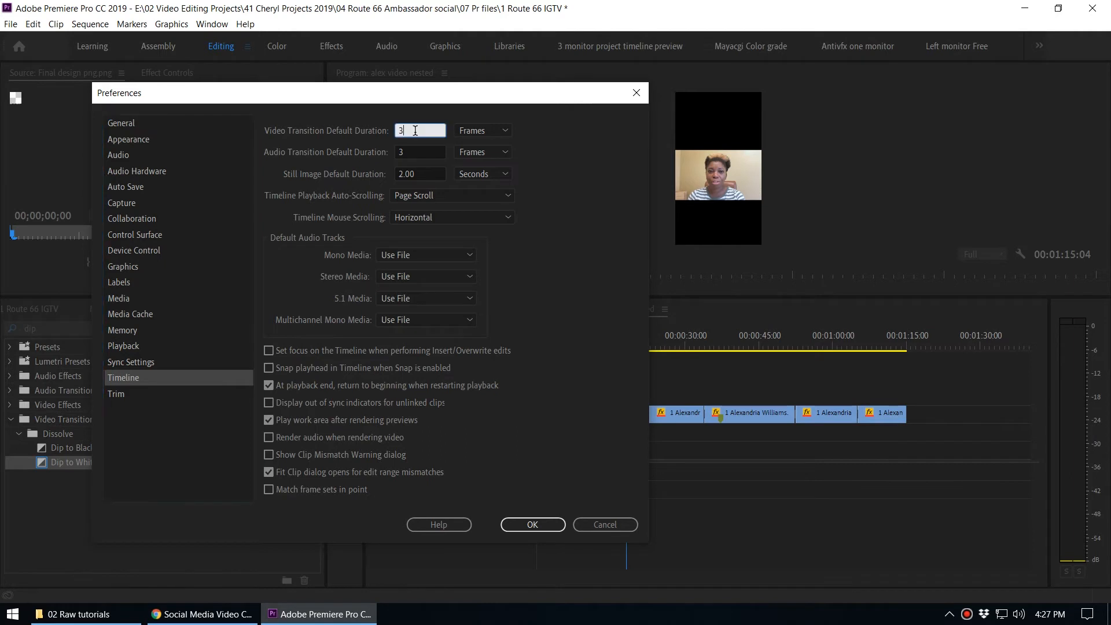
left_click(351, 141)
left_click(530, 525)
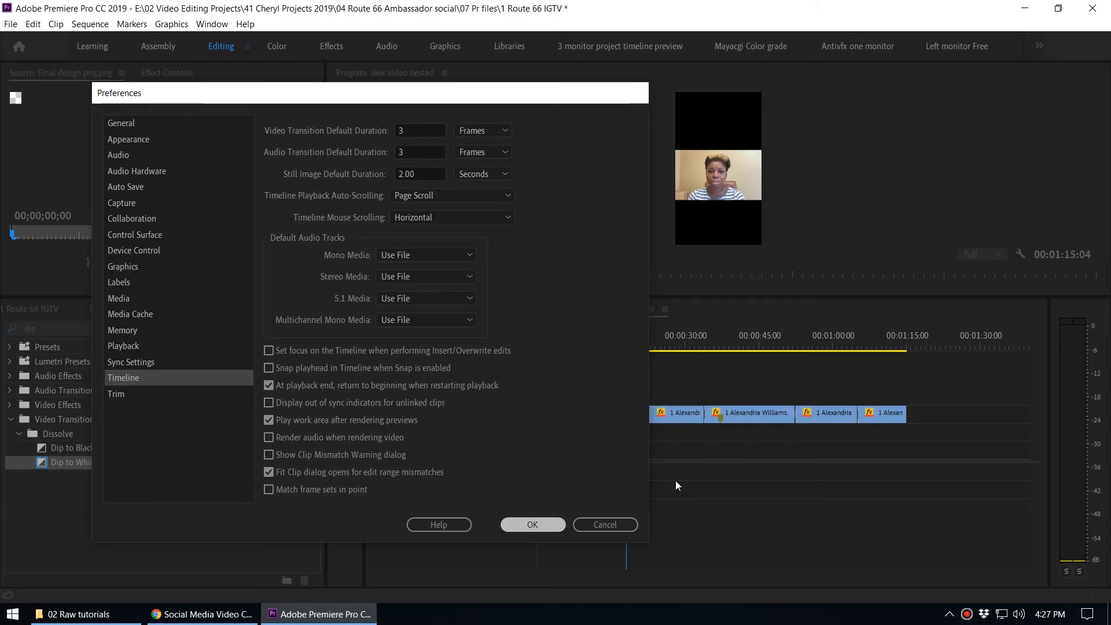
left_click(621, 344)
left_click_drag(934, 387, 552, 416)
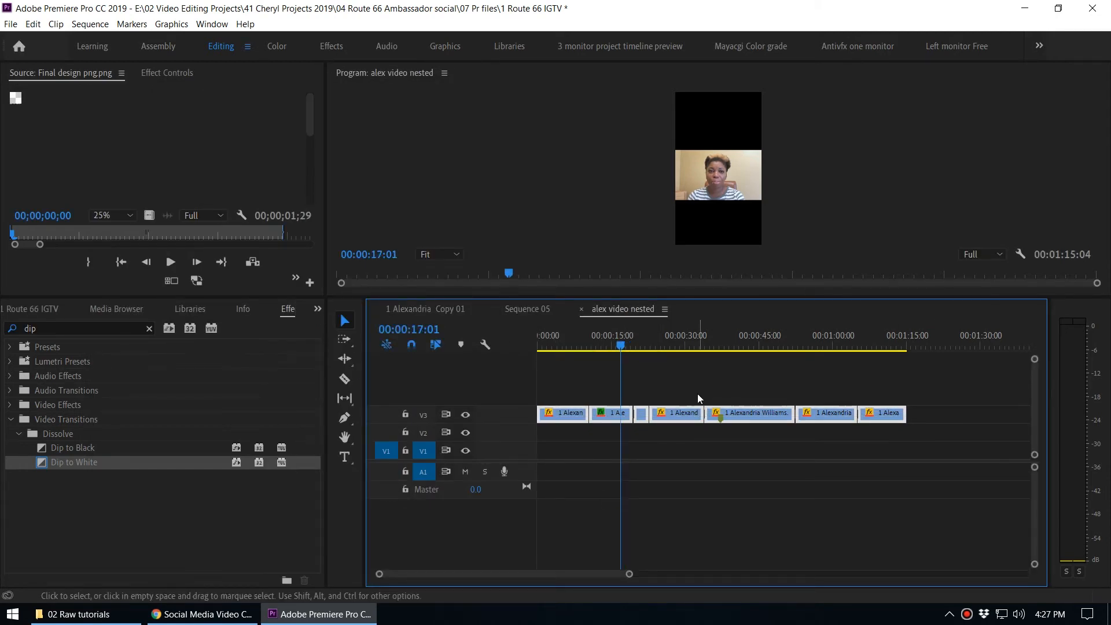
left_click(692, 378)
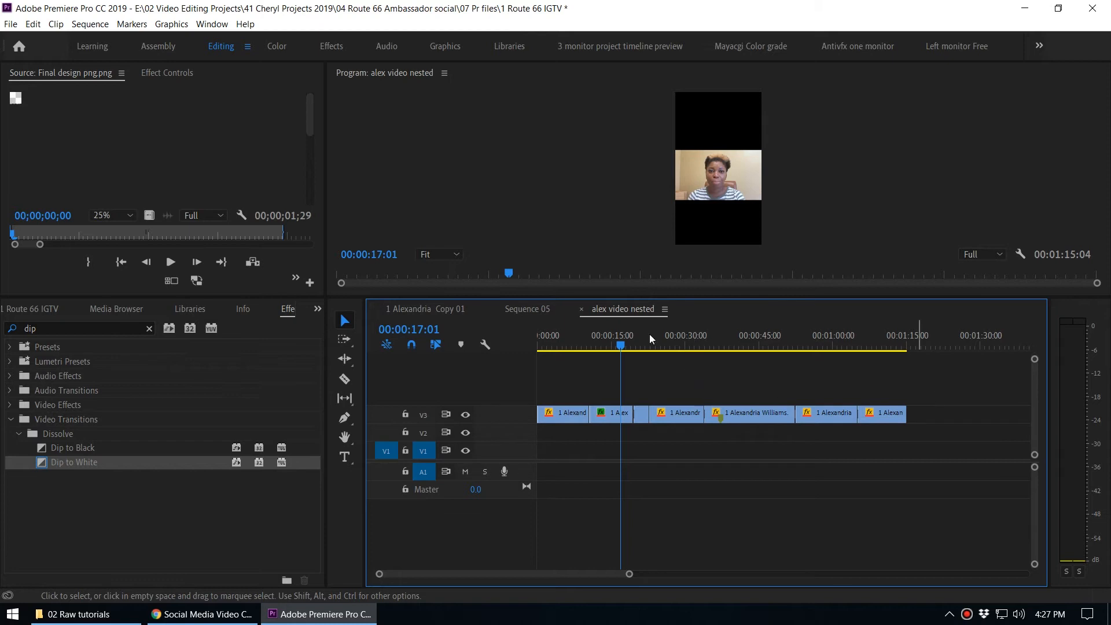
Return to the main marathon story sequence, fit its full length in the timeline and place the playhead at 00:00:17:06
left_click(428, 308)
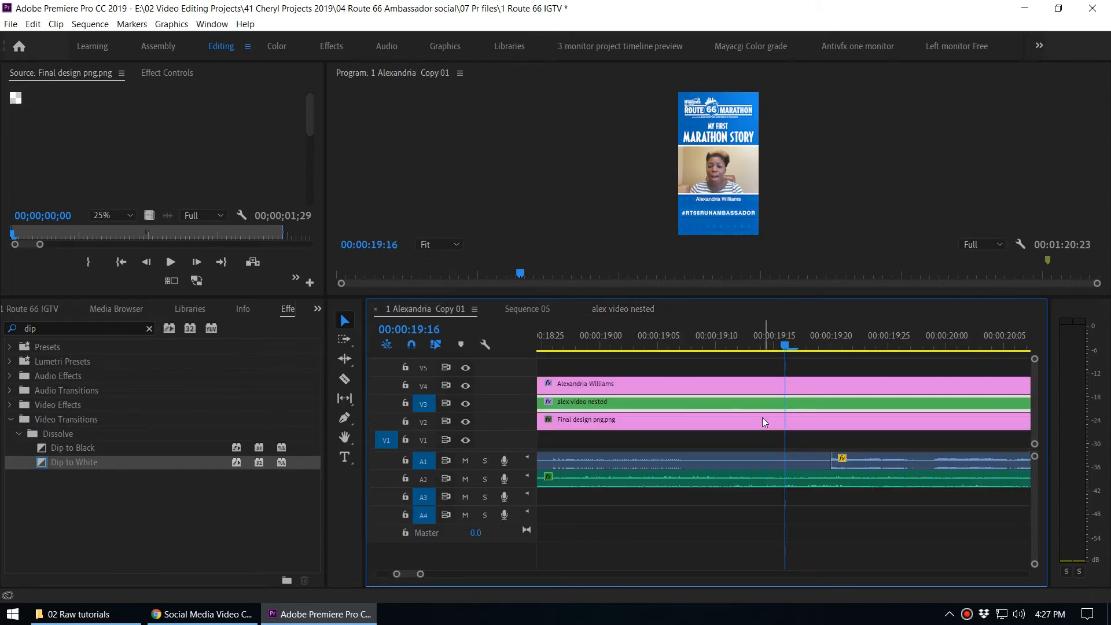
key("backslash")
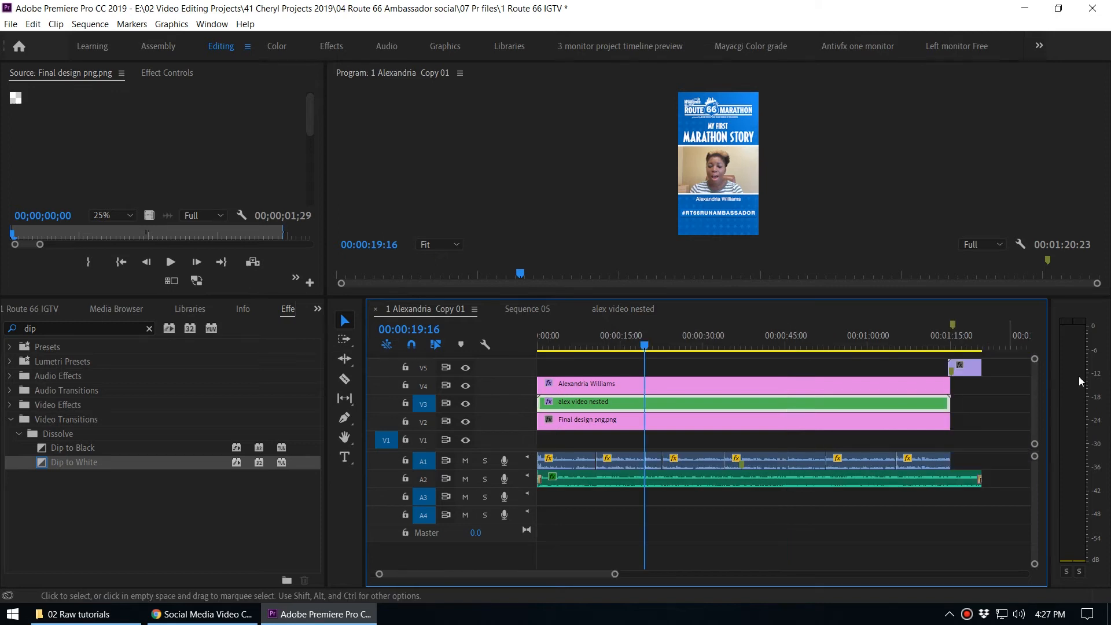
left_click(635, 345)
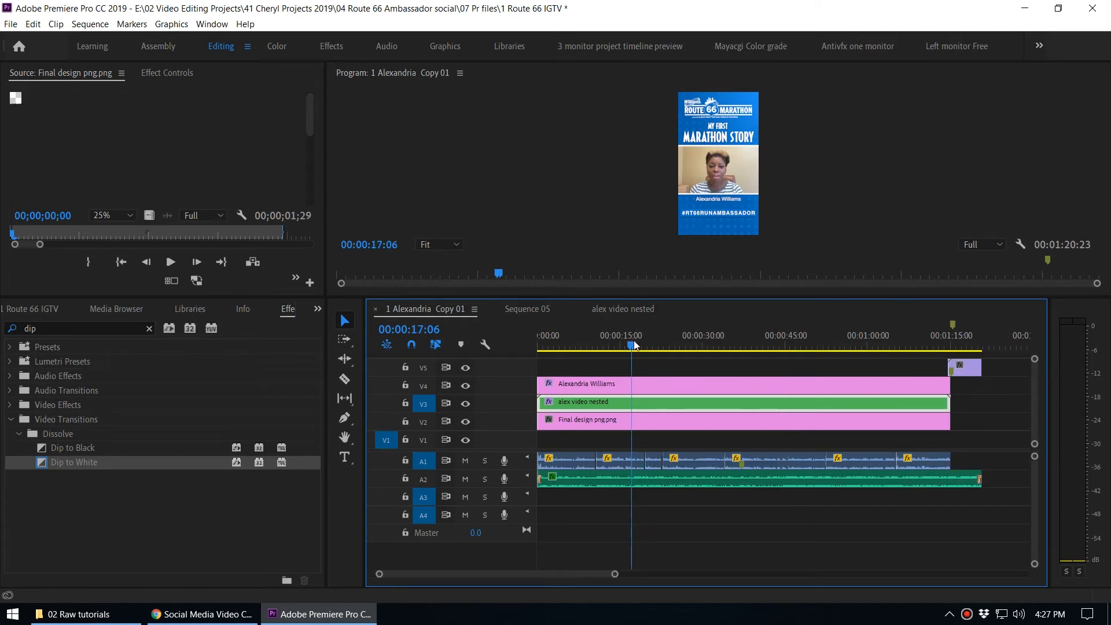
Open the export settings for the sequence, choose H.264, match the source and use VBR, 2 pass bitrate encoding
key("ctrl+m")
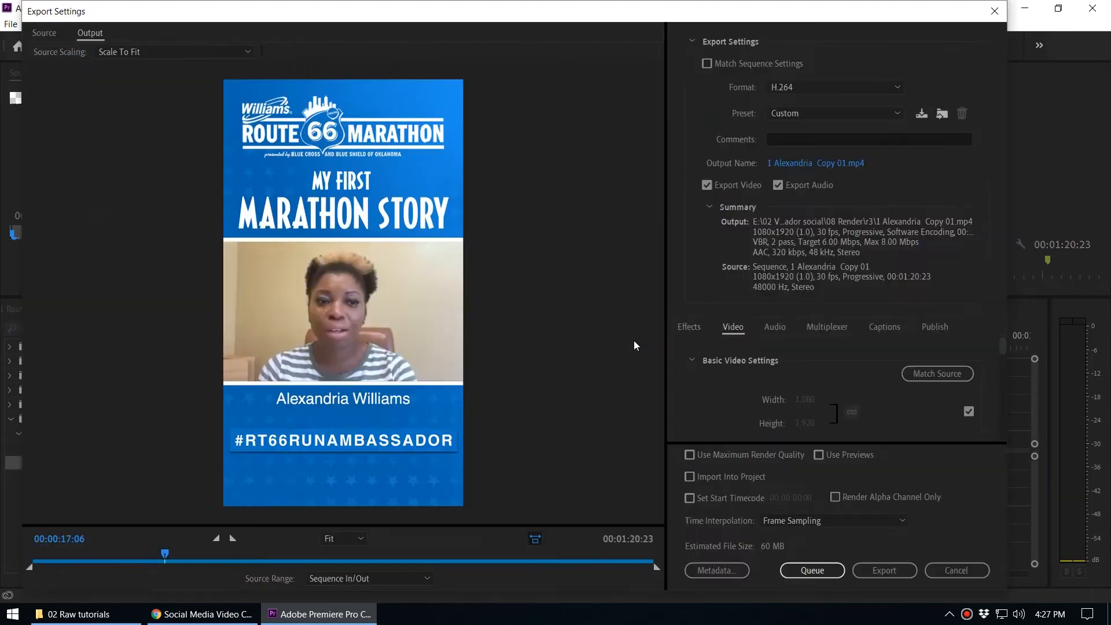
left_click(794, 88)
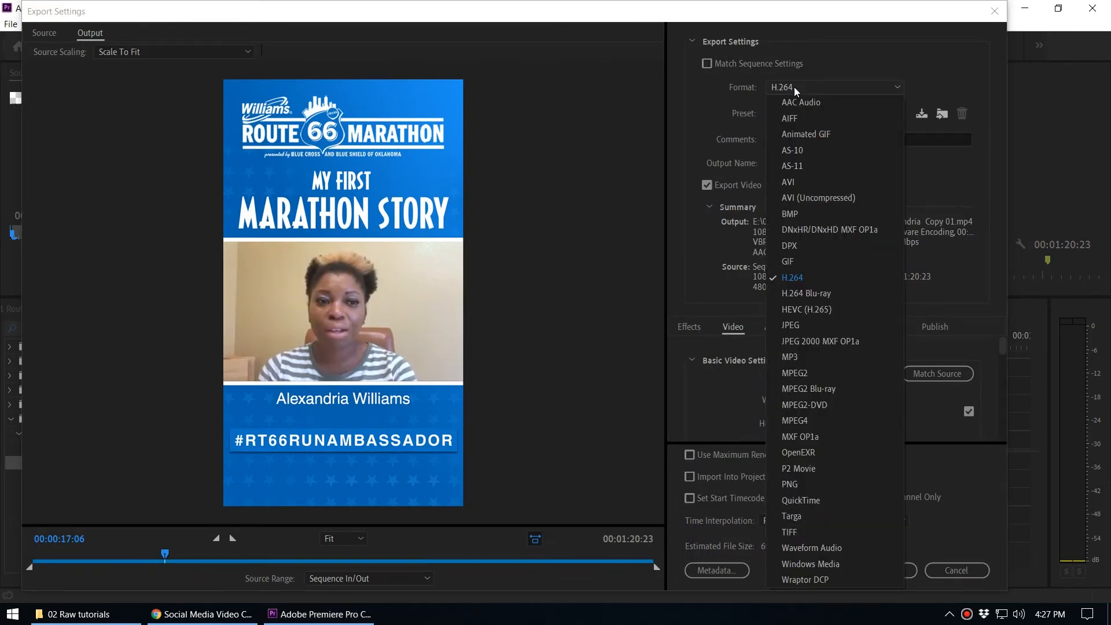
left_click(790, 280)
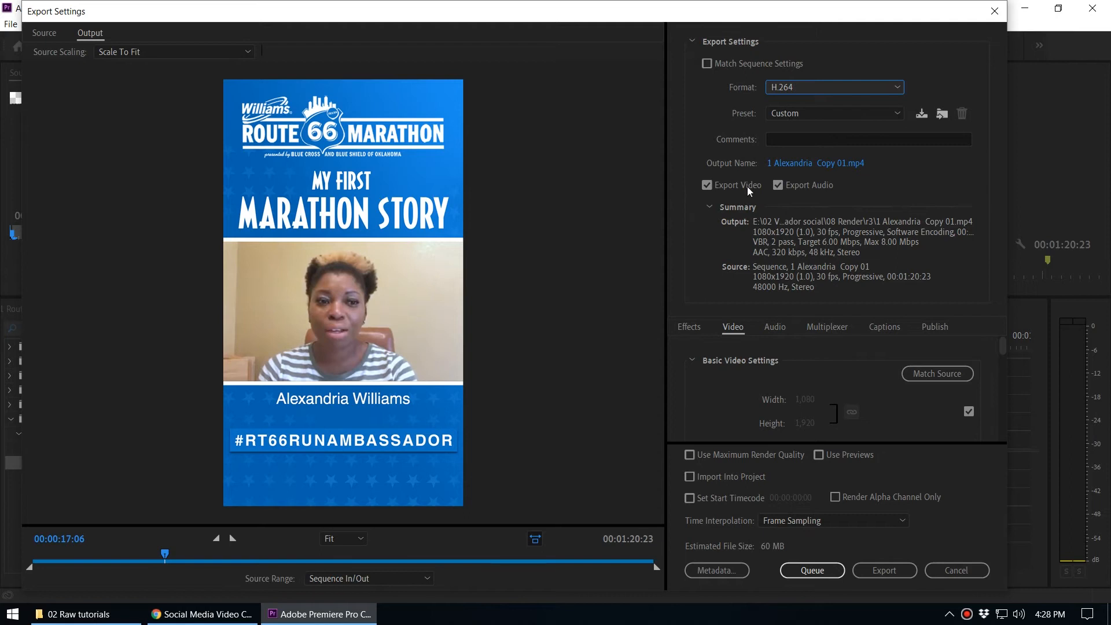
left_click(936, 375)
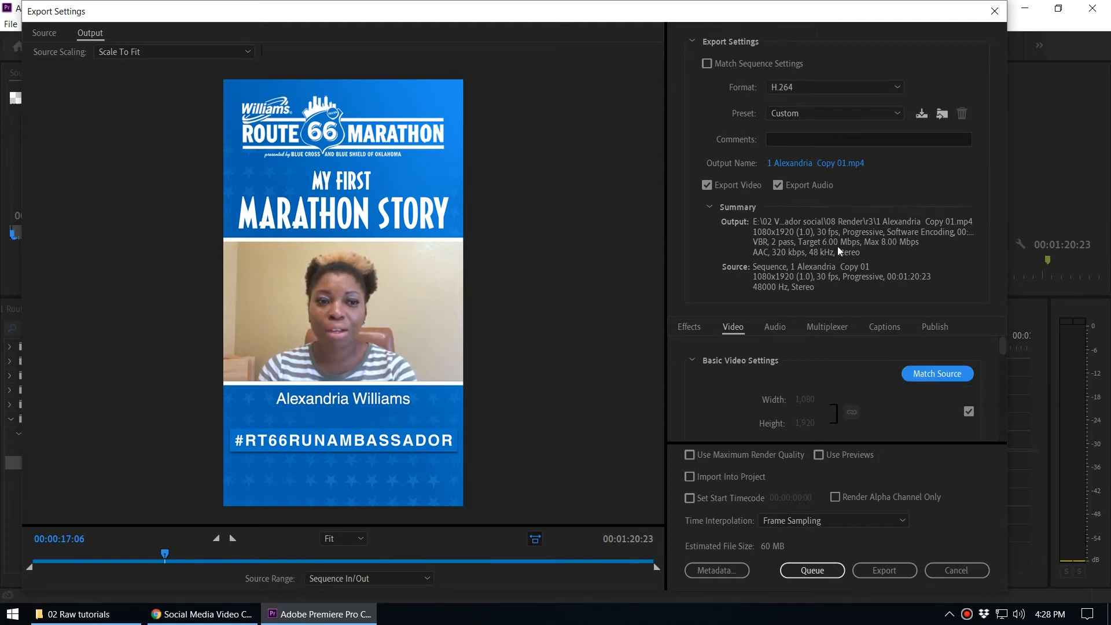
left_click_drag(1005, 347, 1002, 414)
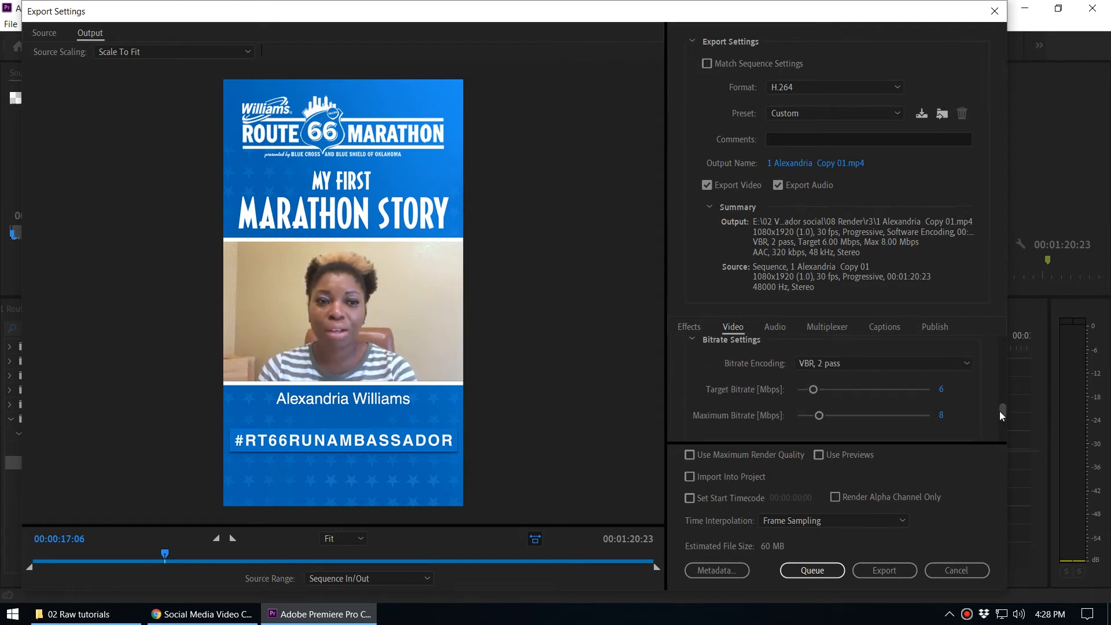
left_click(853, 365)
left_click(845, 409)
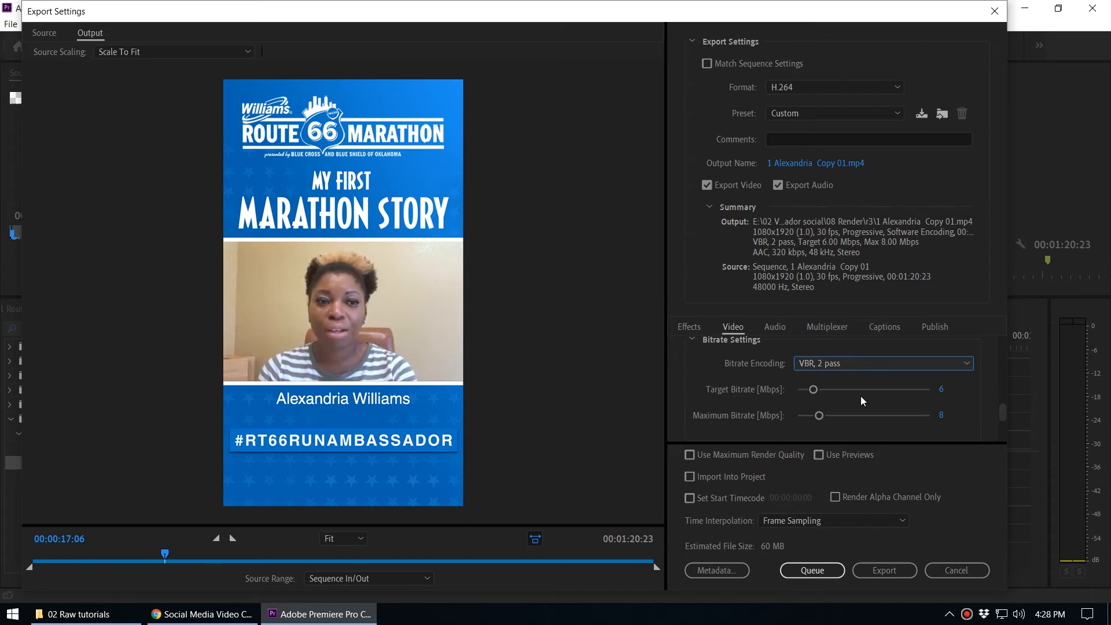
Try a target bitrate of 8 Mbps and a maximum of 12 Mbps, cancel the export and move the playhead to 00:00:14:29
left_click(942, 389)
type("8")
key("Return")
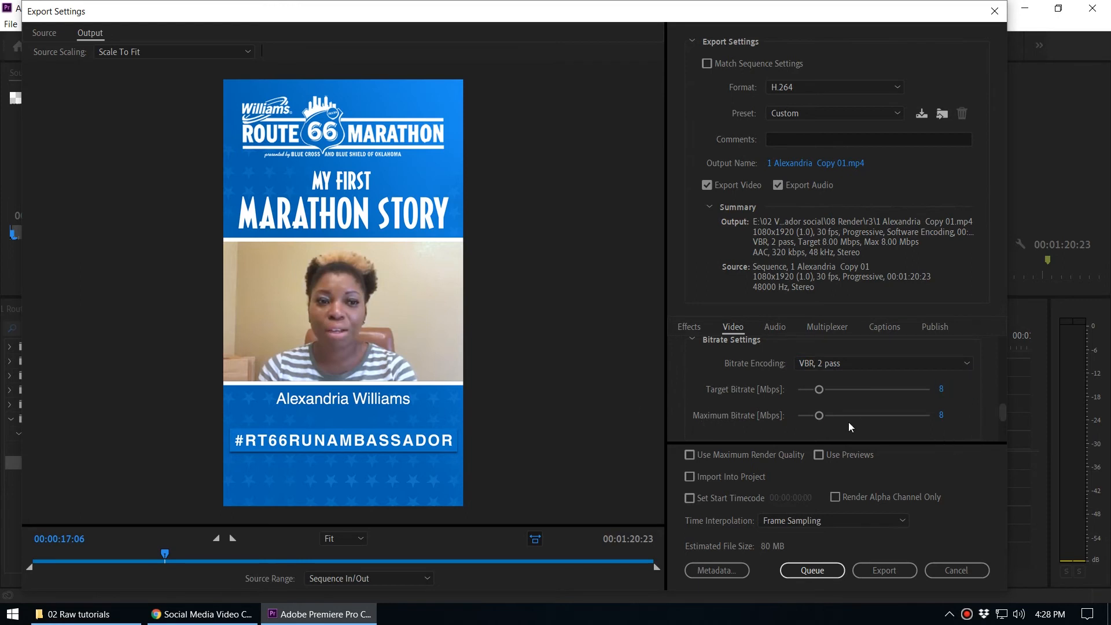
type("12")
key("Return")
left_click(957, 569)
left_click_drag(622, 342, 620, 346)
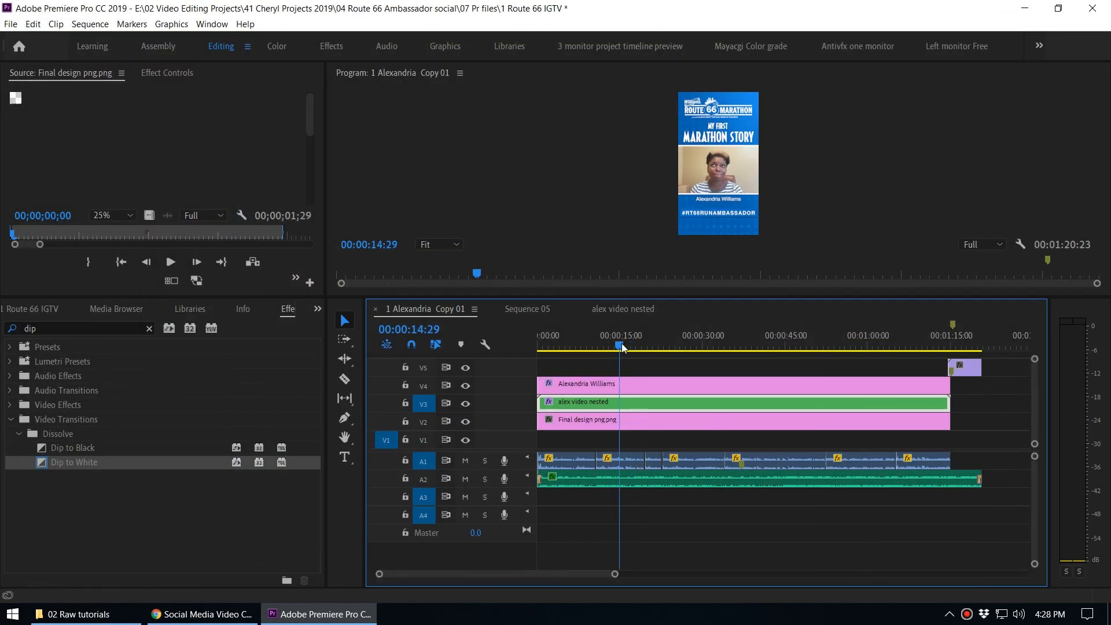